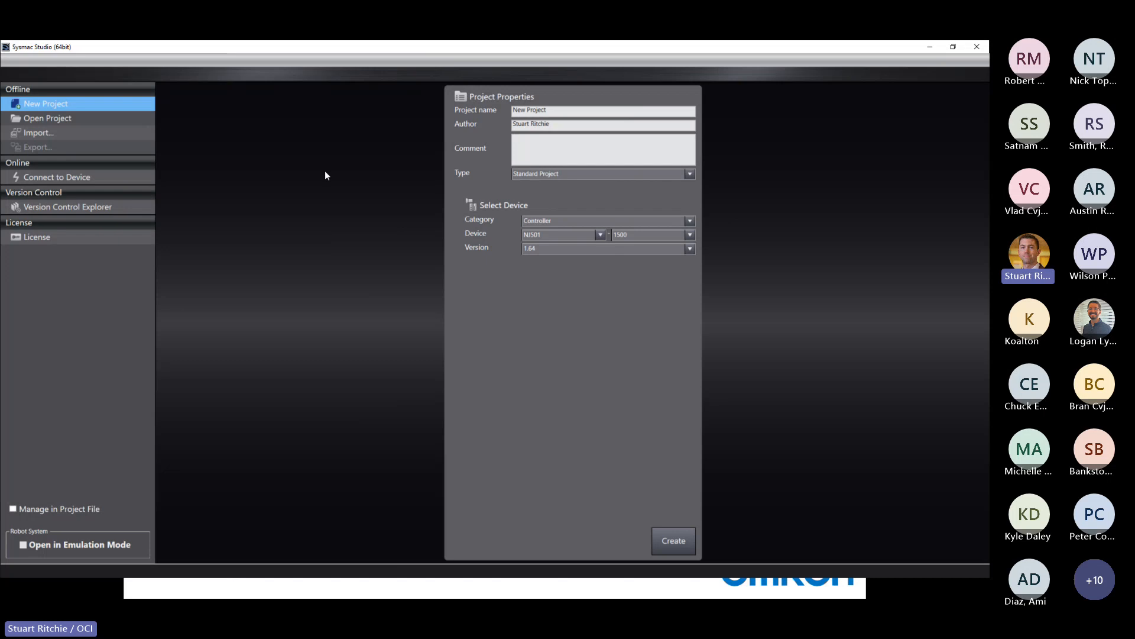
Review the list of saved projects and the import file dialog without importing anything.
click(44, 117)
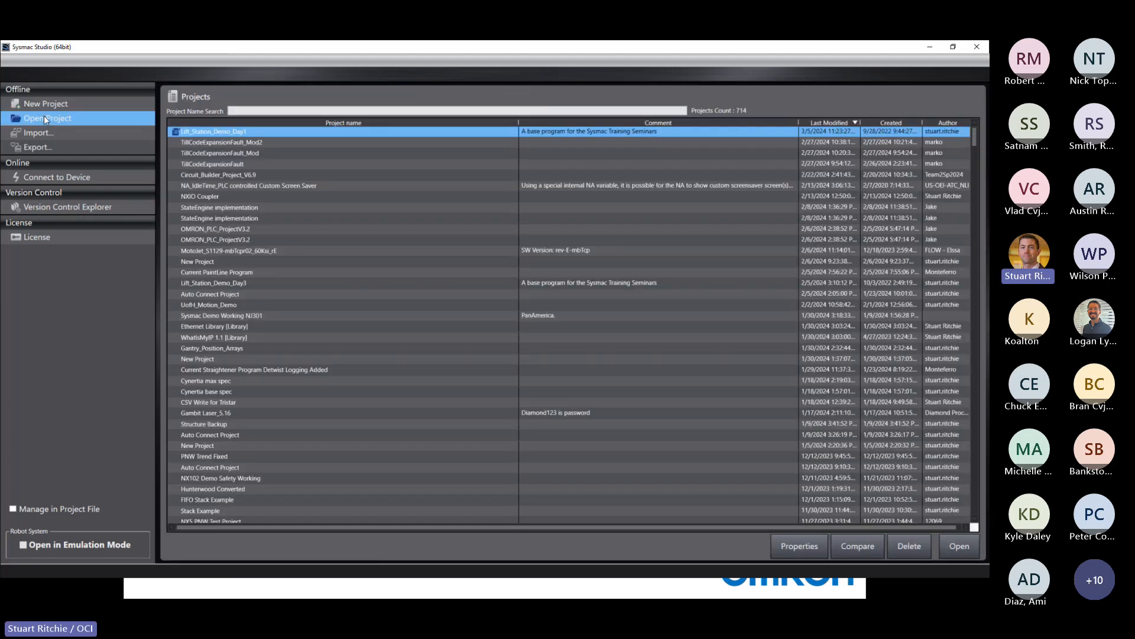
drag(978, 136, 948, 41)
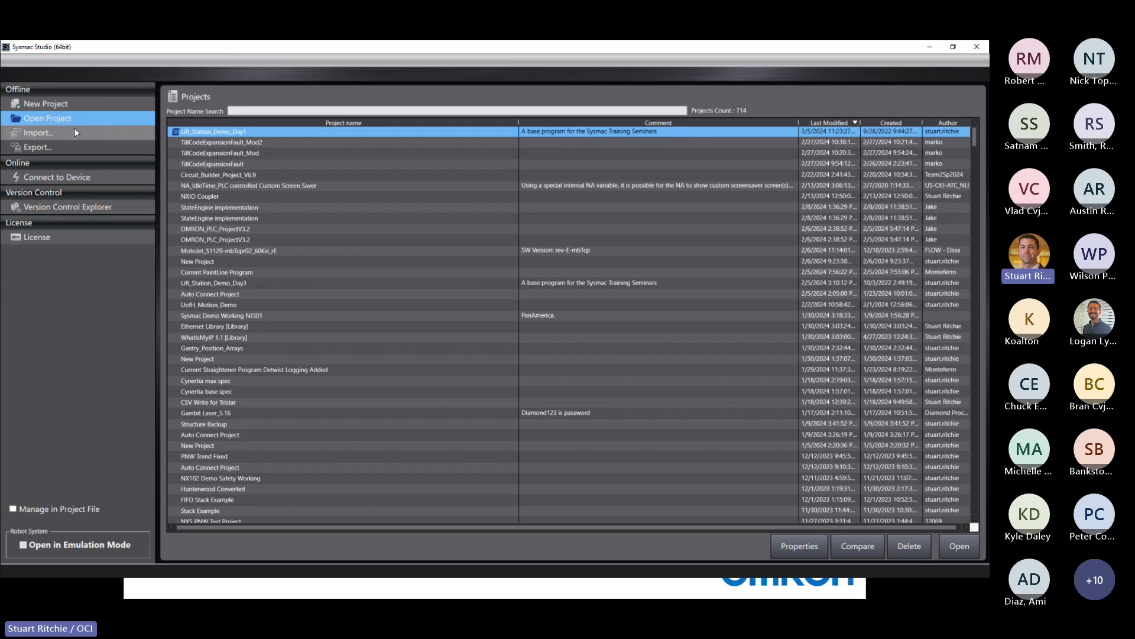
click(87, 134)
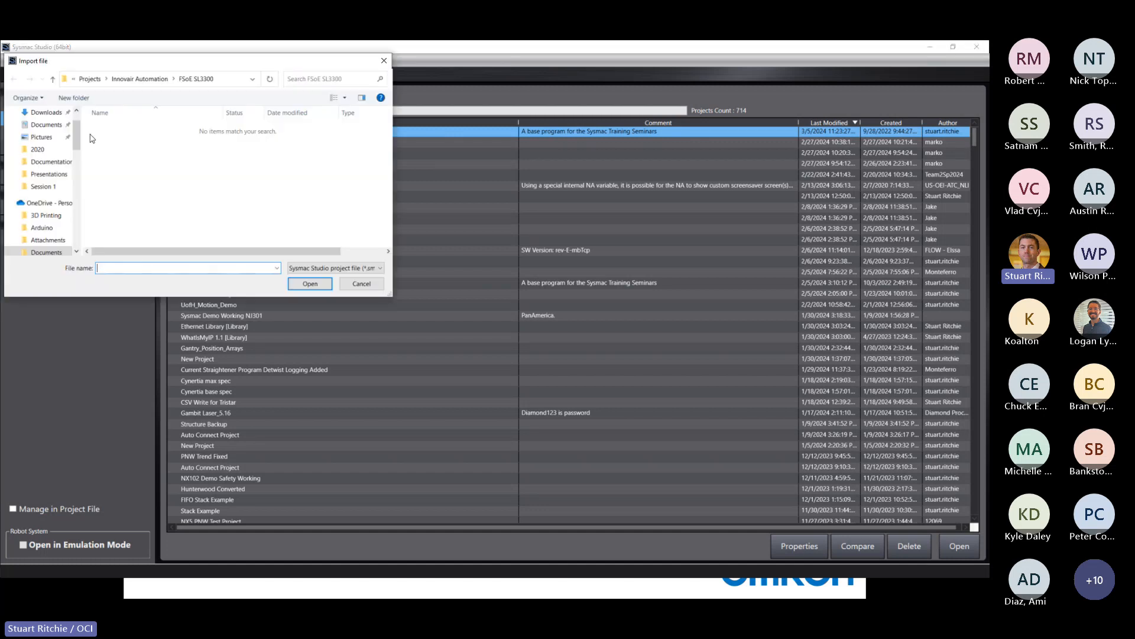
click(346, 285)
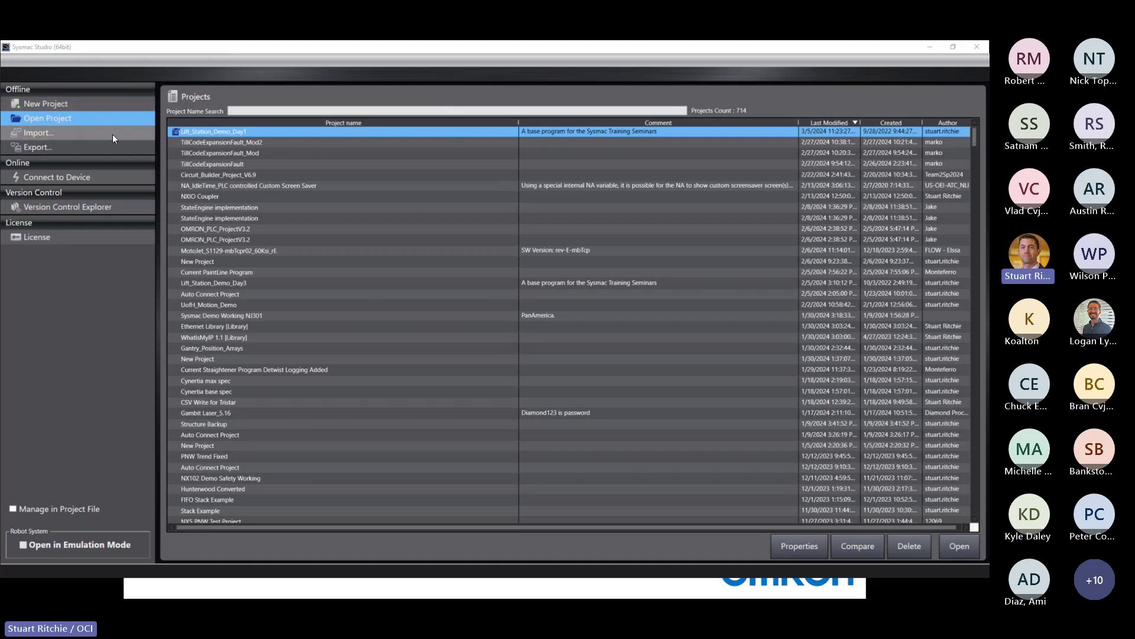
Show the device connection settings and choose Ethernet connection via a hub as the connection type for the controller.
click(104, 179)
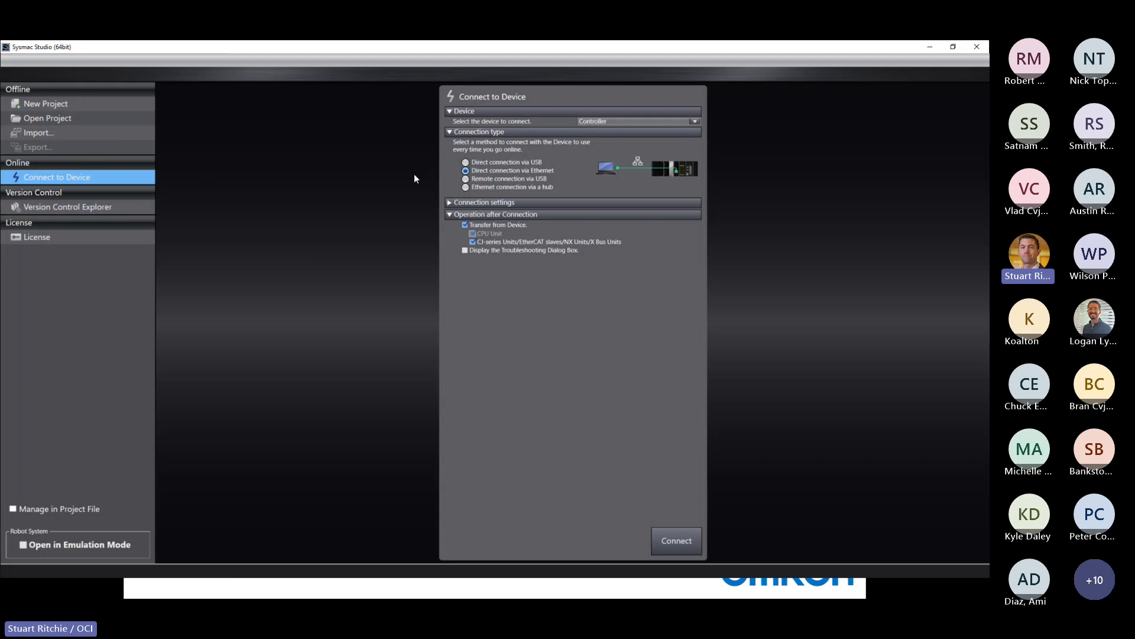
click(452, 202)
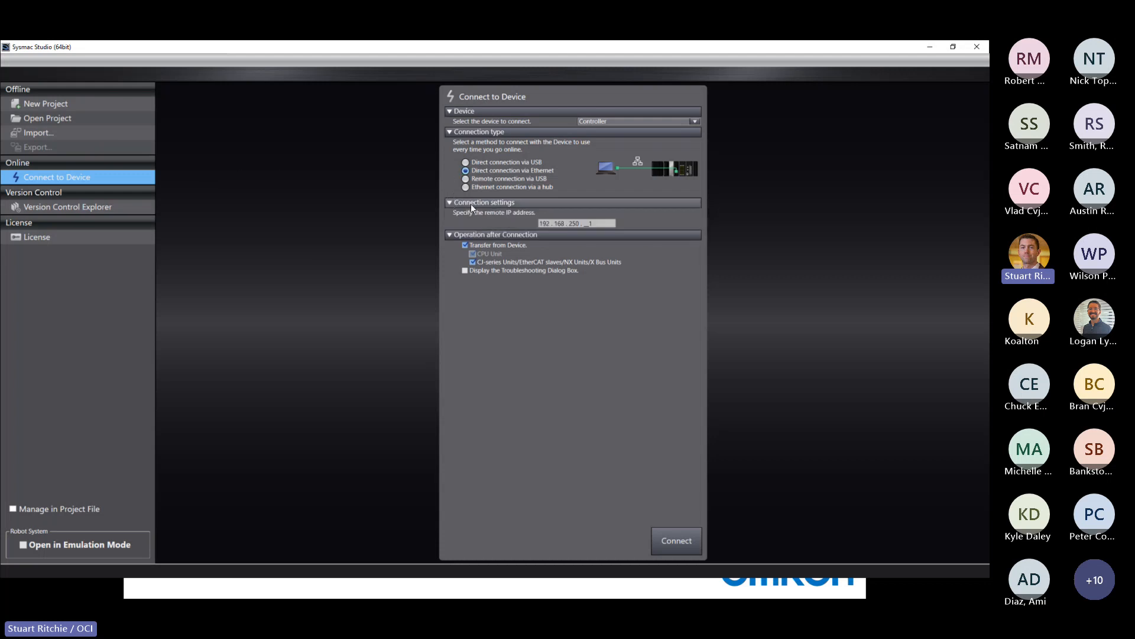
click(466, 163)
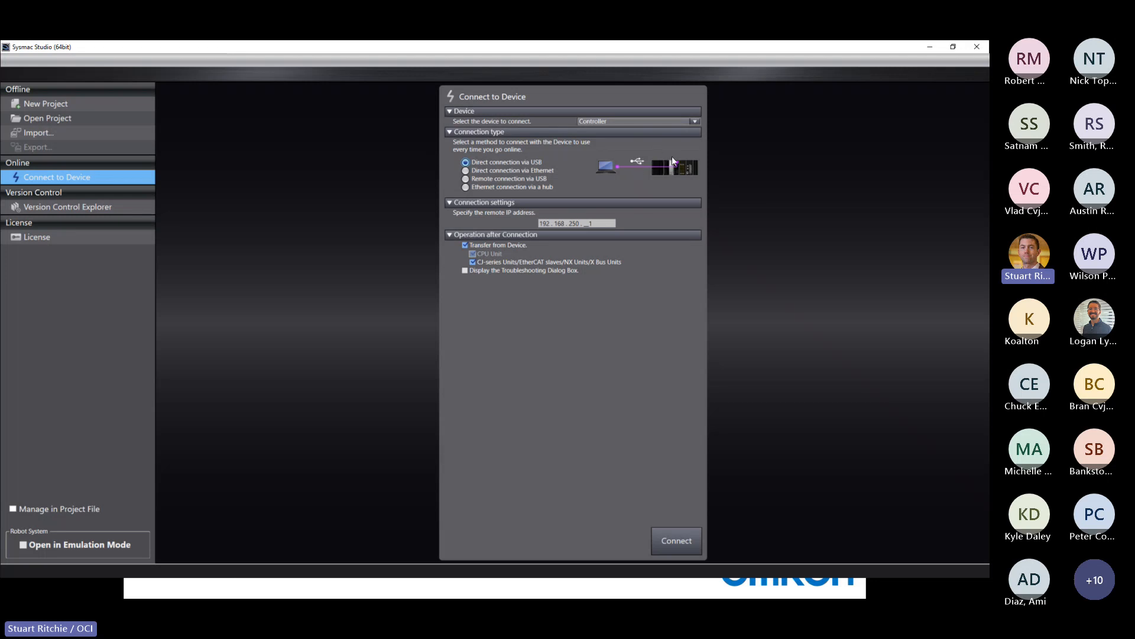
click(466, 170)
click(466, 187)
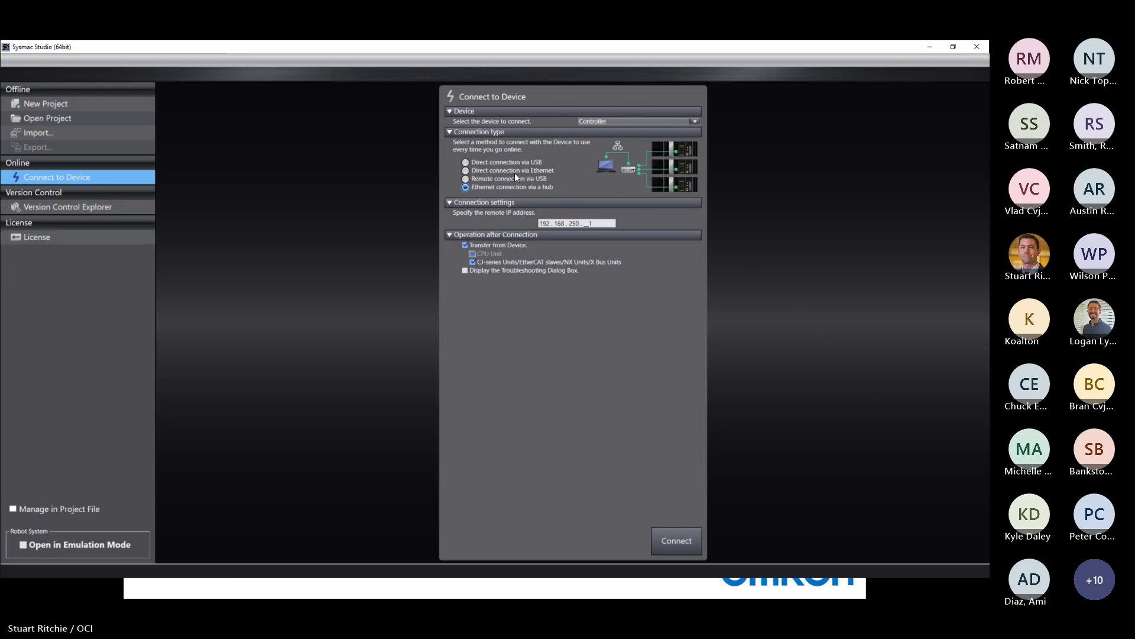
Check the installed license details and the license registration form without registering a license.
click(63, 241)
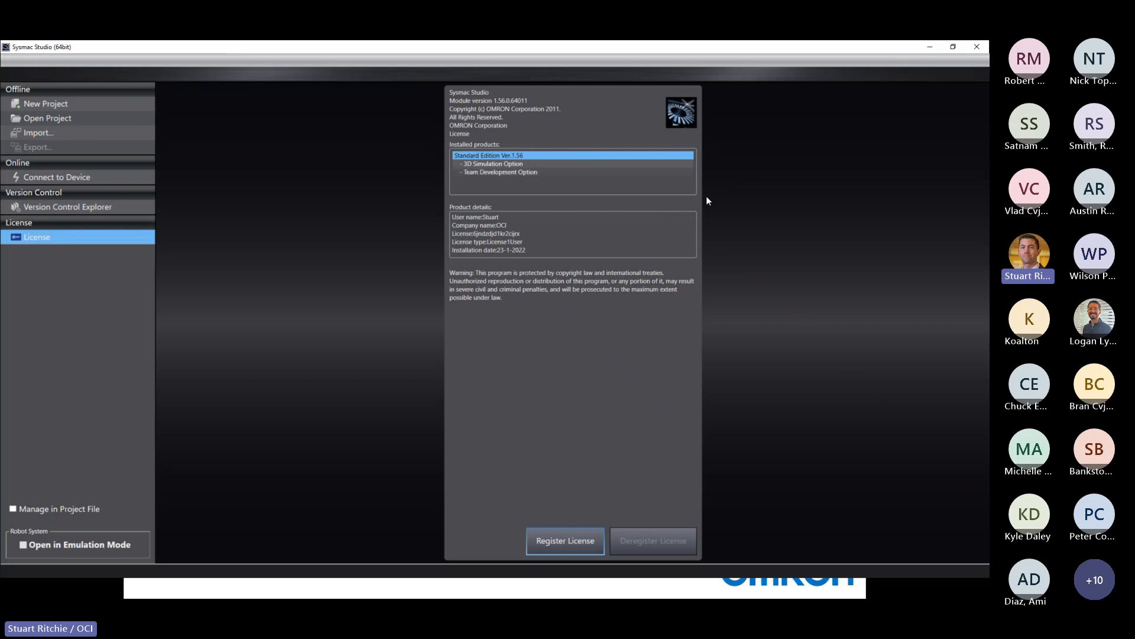
click(544, 535)
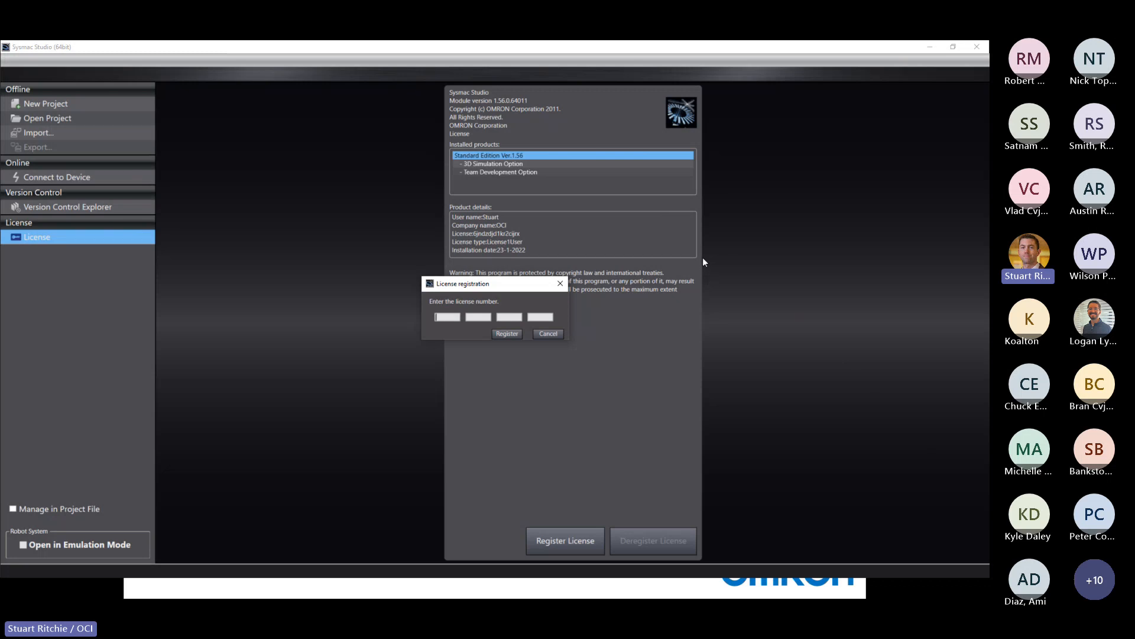
click(546, 333)
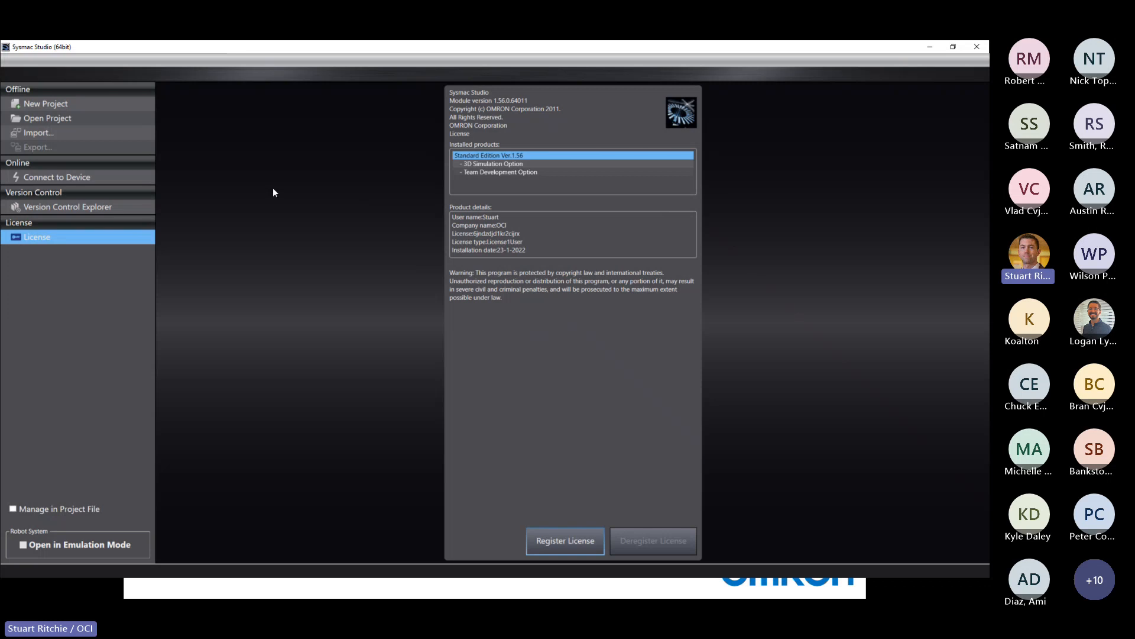
Connect to the controller at 192.168.250.2 and accept changing the project's name and serial ID to the controller's.
click(64, 179)
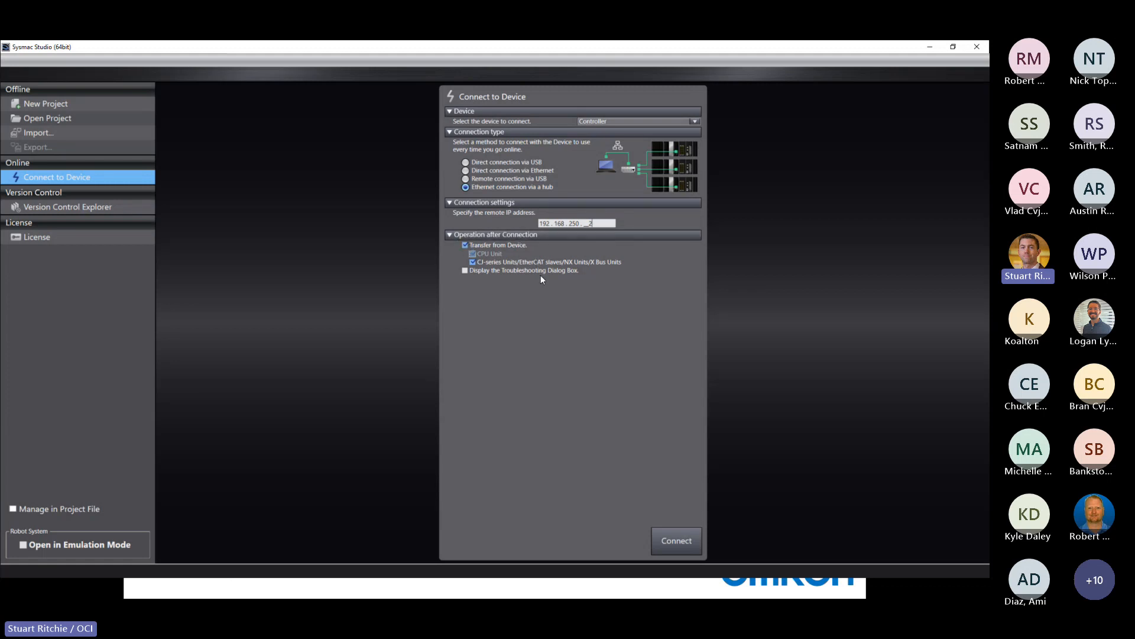
click(672, 542)
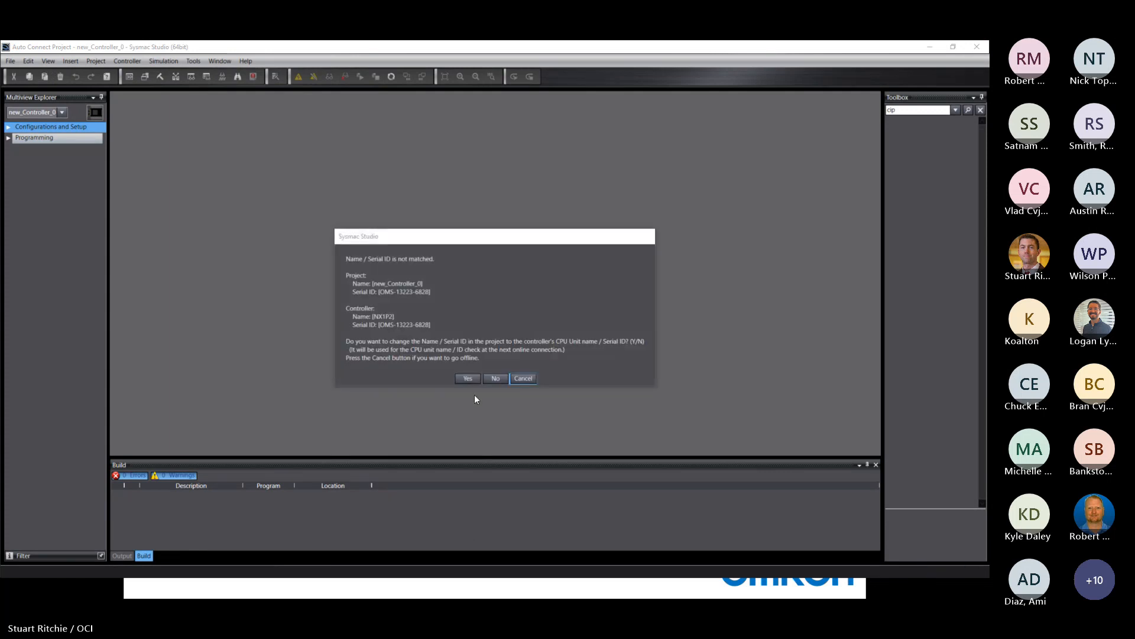
click(468, 378)
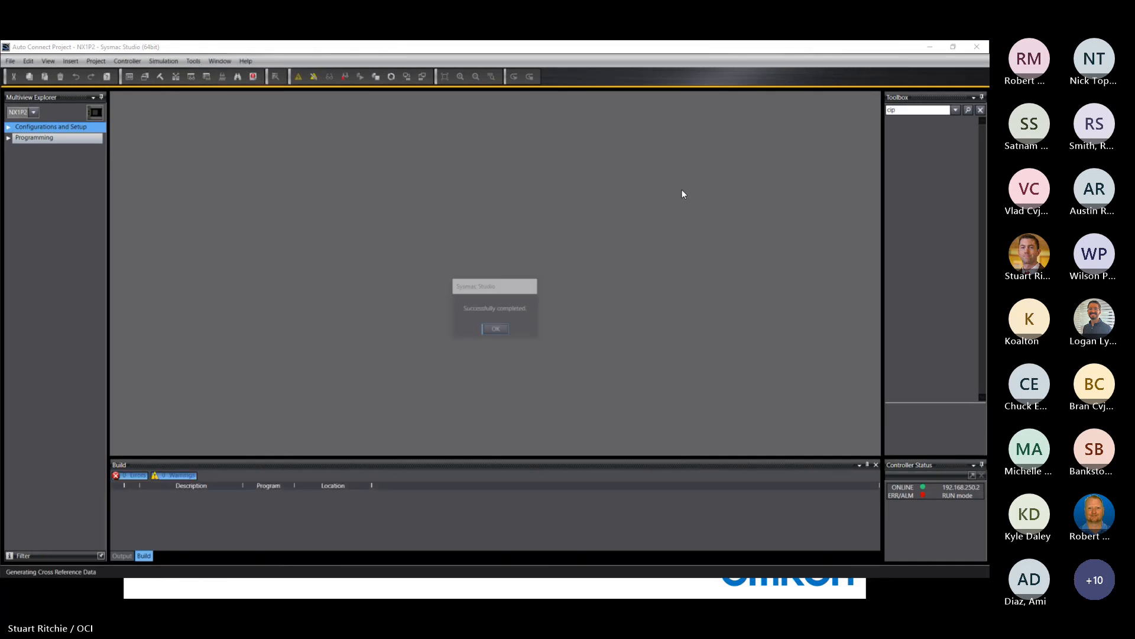
click(494, 330)
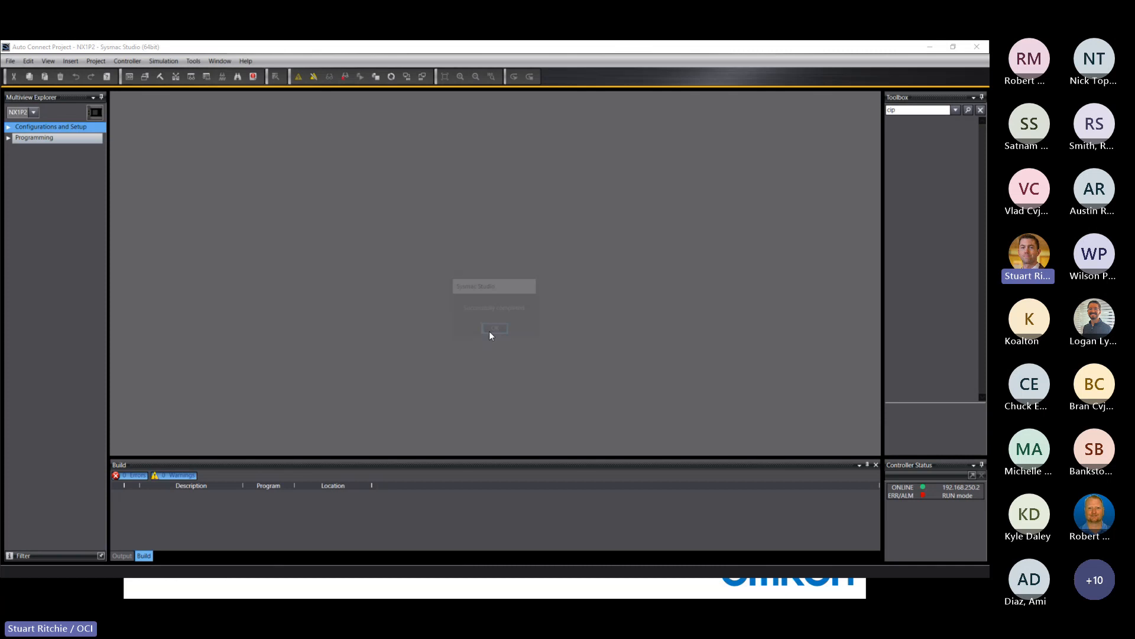
Expand the uploaded project's configuration and programming trees and view the WhatIsMyIP section of Program0, then minimize the project window.
click(7, 127)
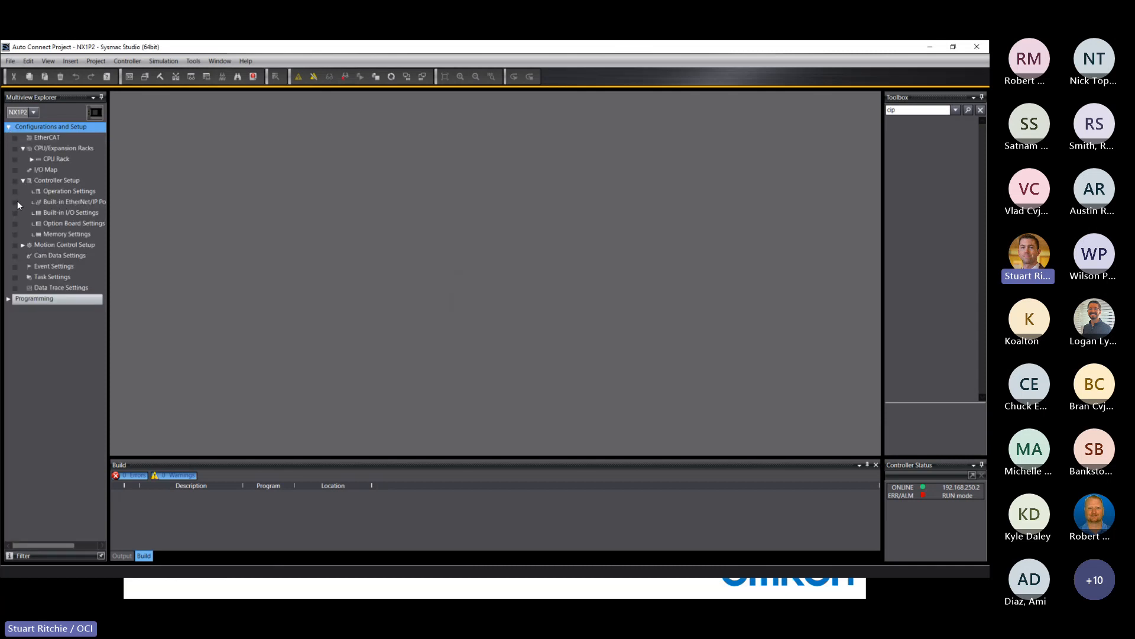
click(8, 300)
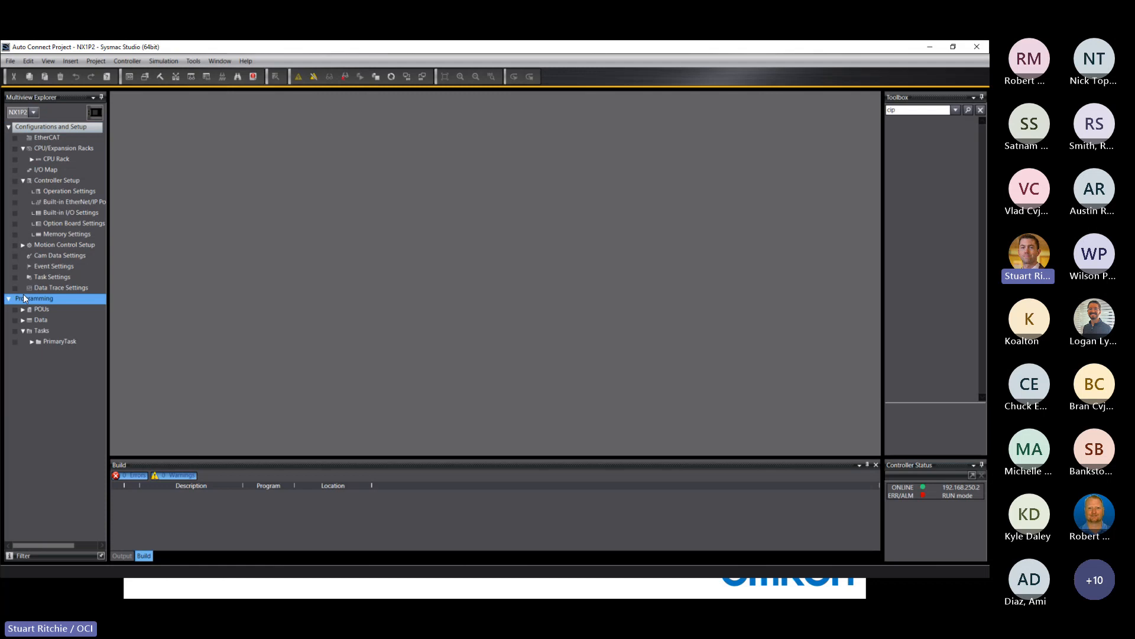
click(22, 309)
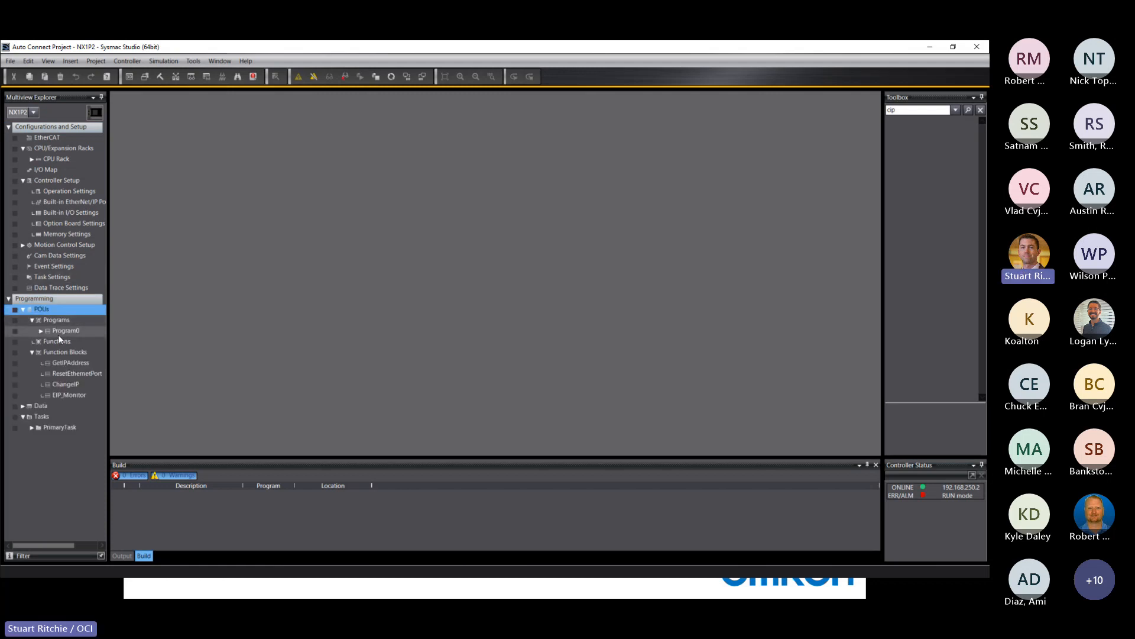
click(41, 331)
double_click(70, 343)
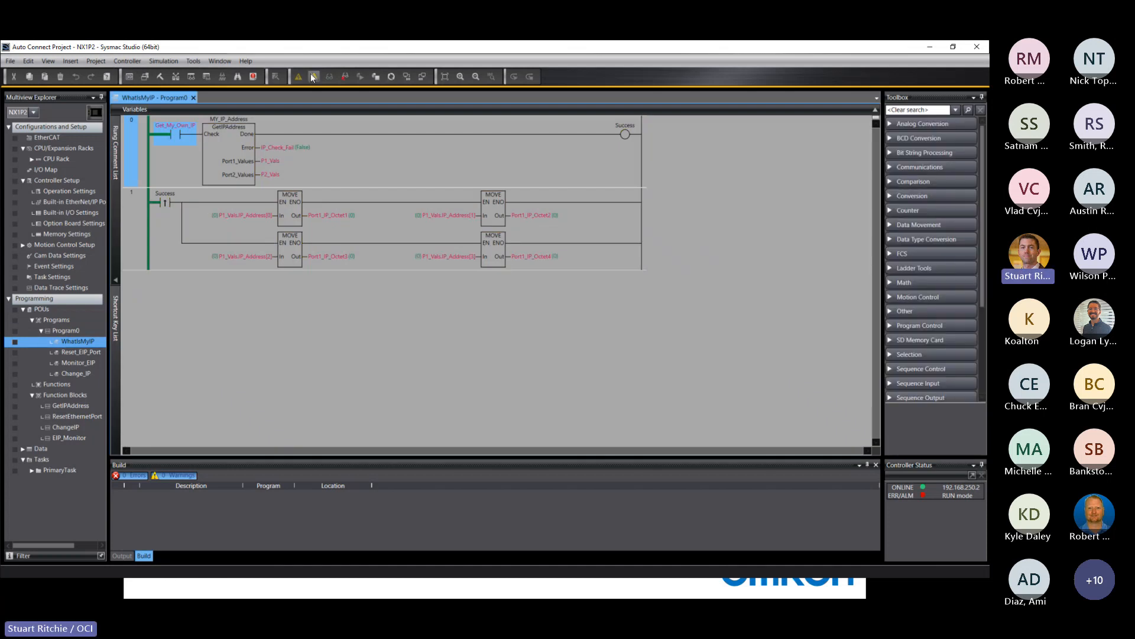
click(929, 47)
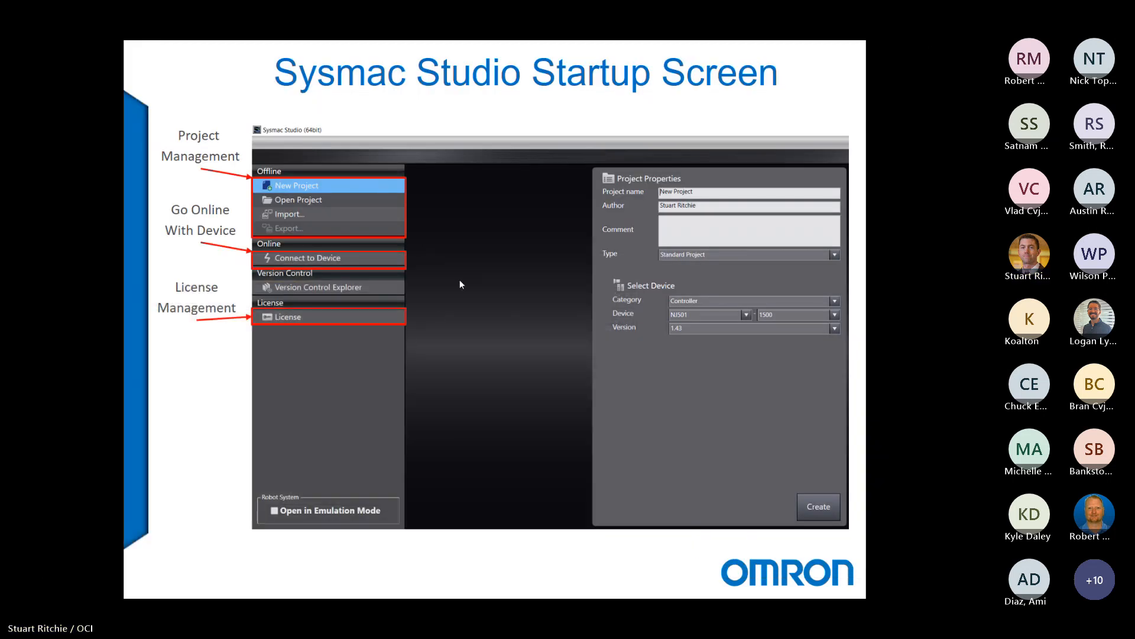
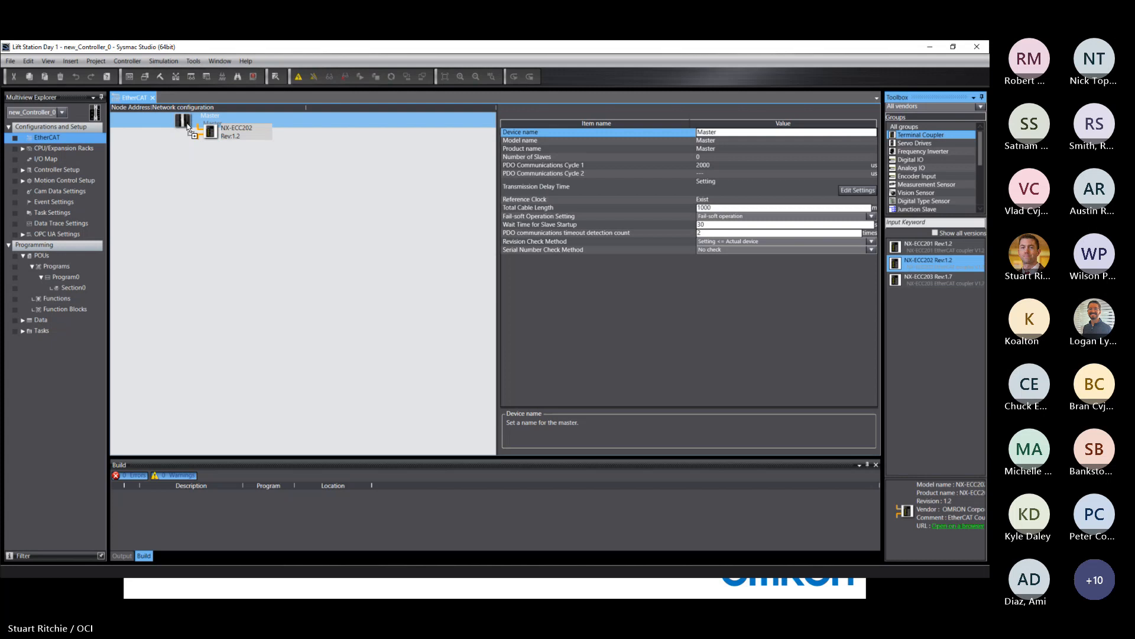
Add an NX-ECC202 coupler under the EtherCAT master and open its slave terminal configuration.
drag(187, 127, 189, 127)
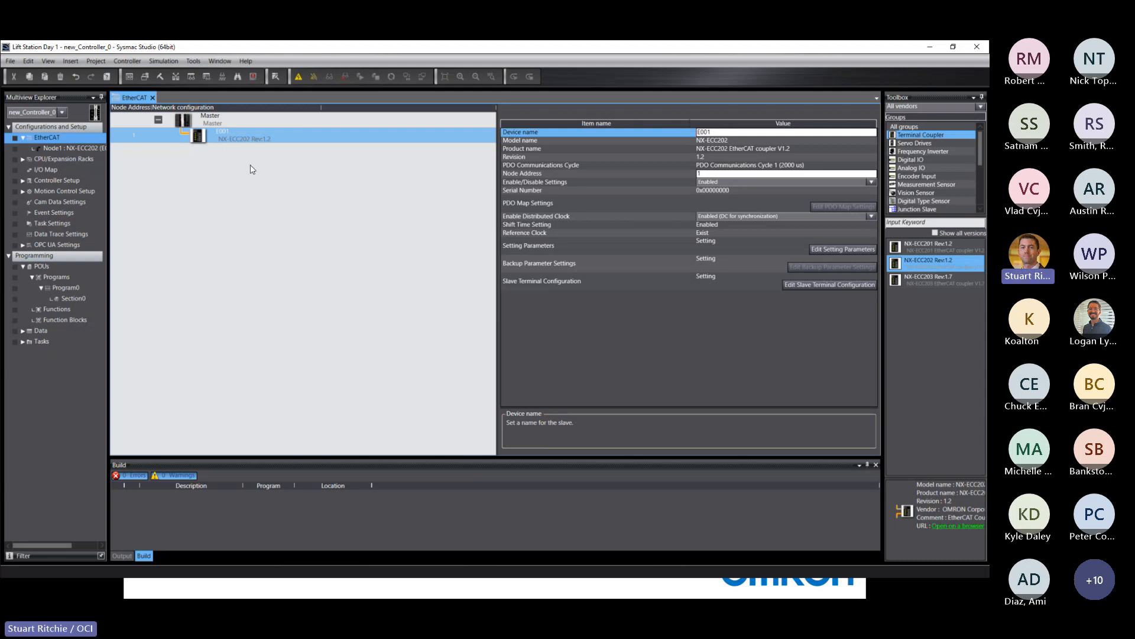
right_click(216, 140)
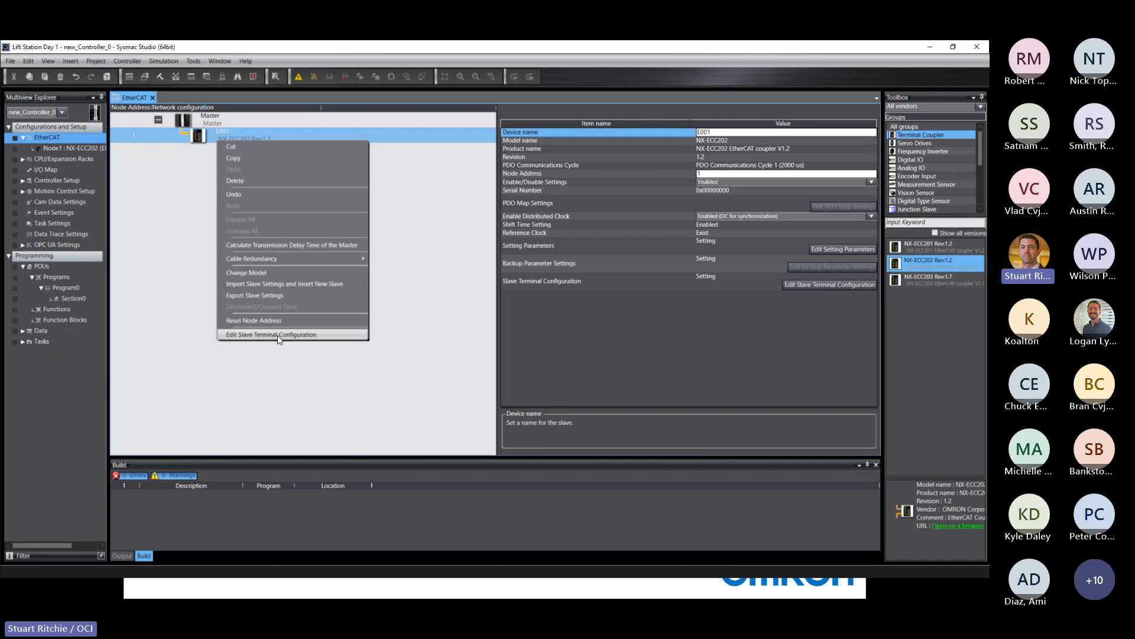
click(73, 149)
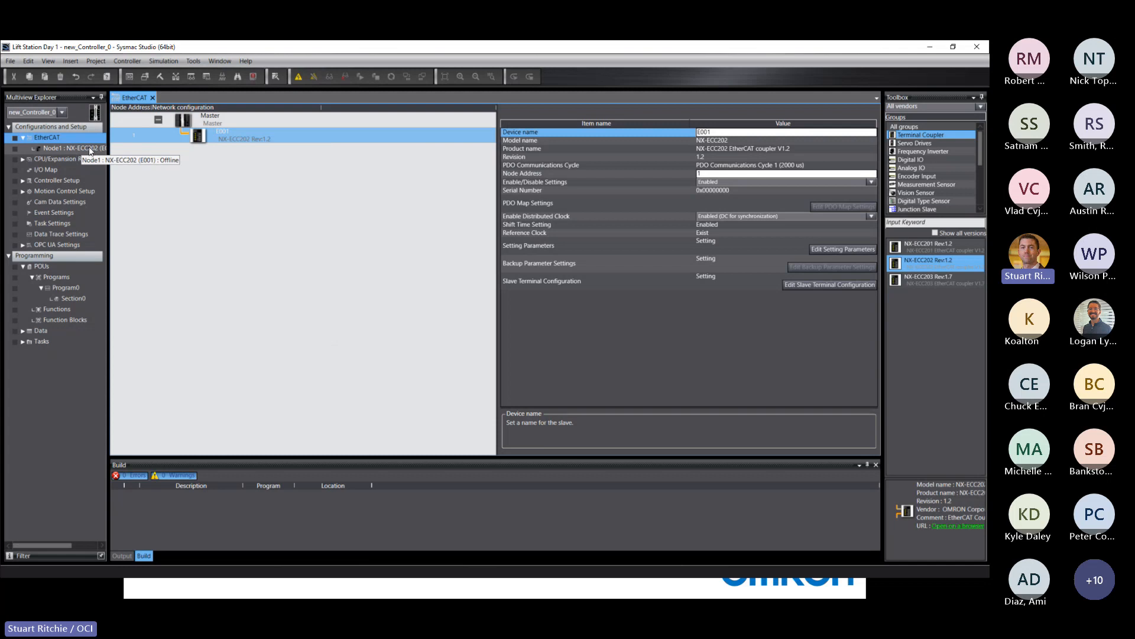
double_click(89, 148)
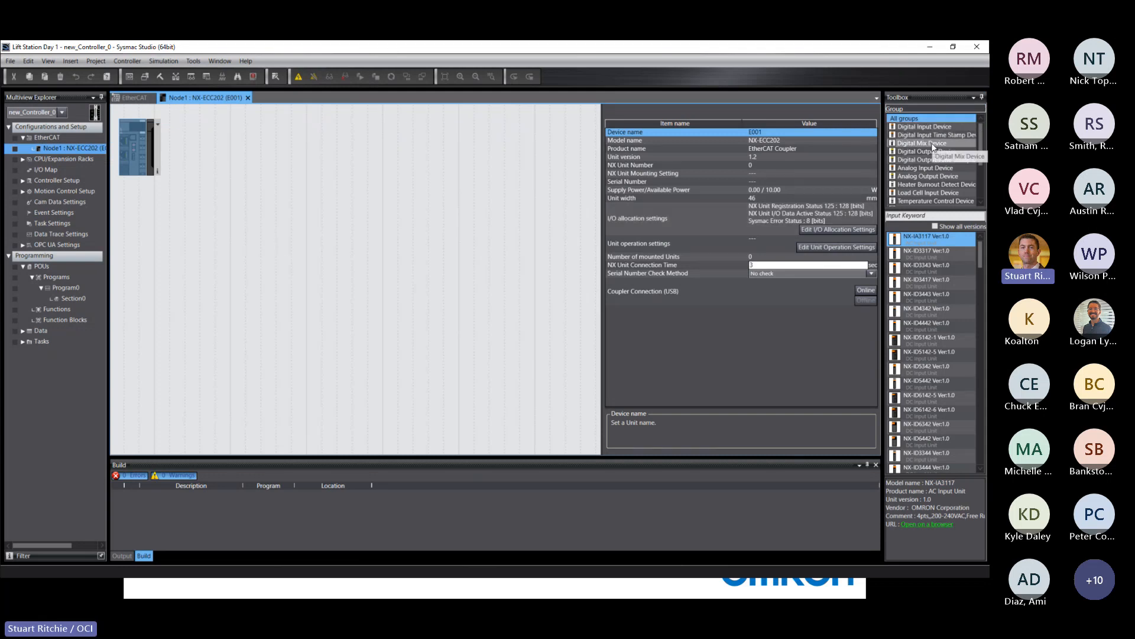
scroll(930, 187, down, 3)
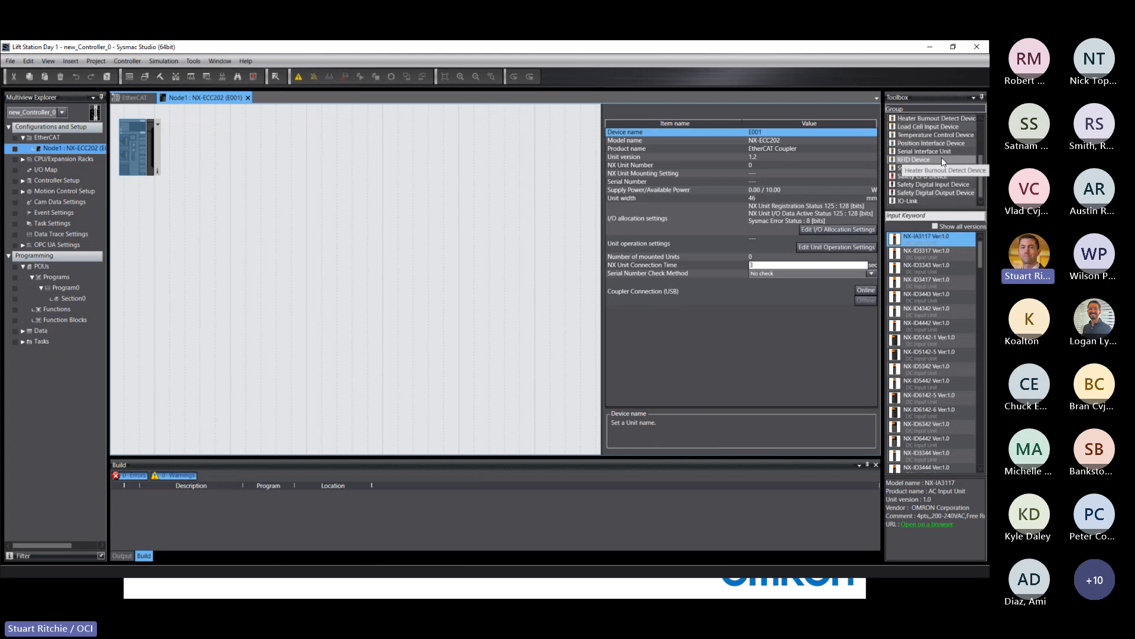
scroll(946, 190, up, 3)
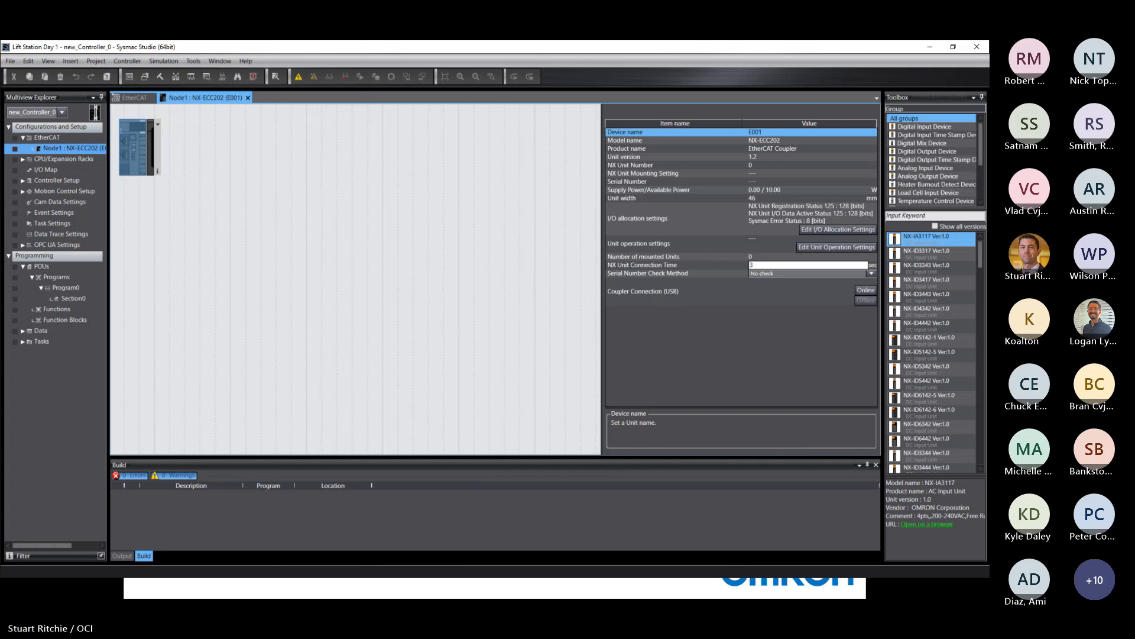
key(alt+Tab)
key(Right)
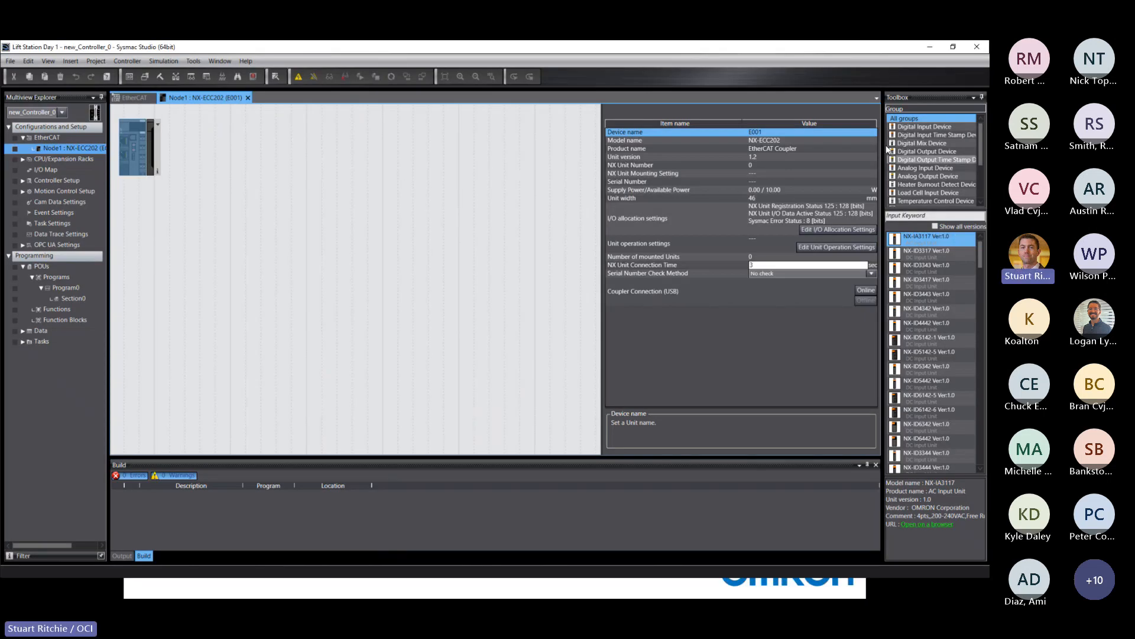
Mount the NX-IA3117 digital input, NX-OC2633 relay output and NX-AD2203 analog input units on the NX-ECC202 coupler, in that order.
click(924, 126)
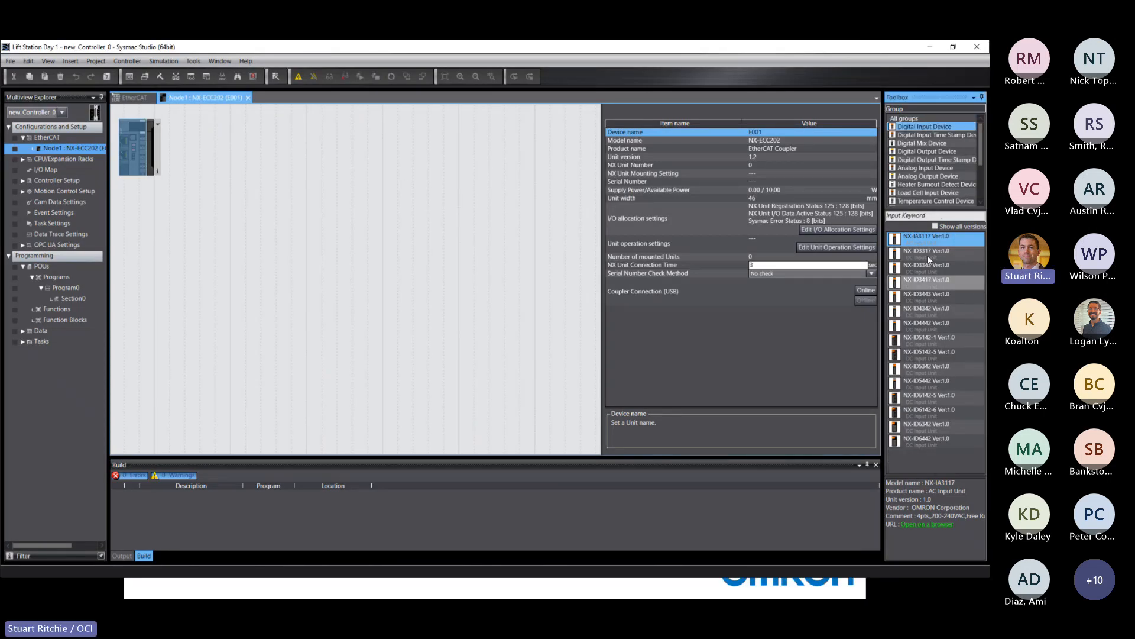
drag(908, 243, 212, 202)
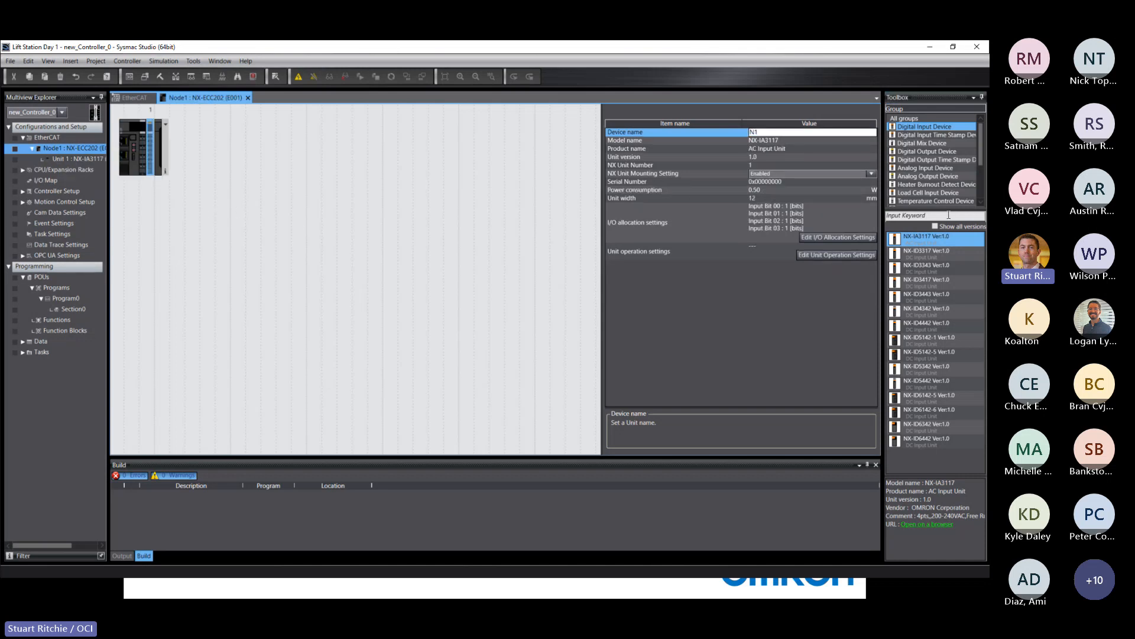
click(916, 238)
click(925, 152)
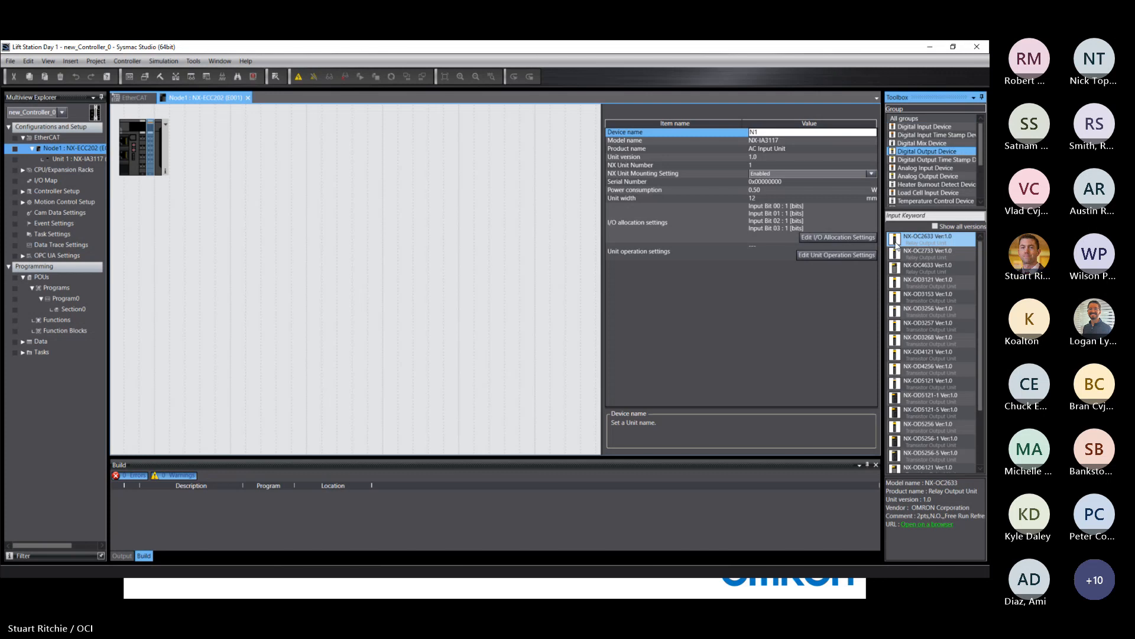
drag(896, 242, 155, 160)
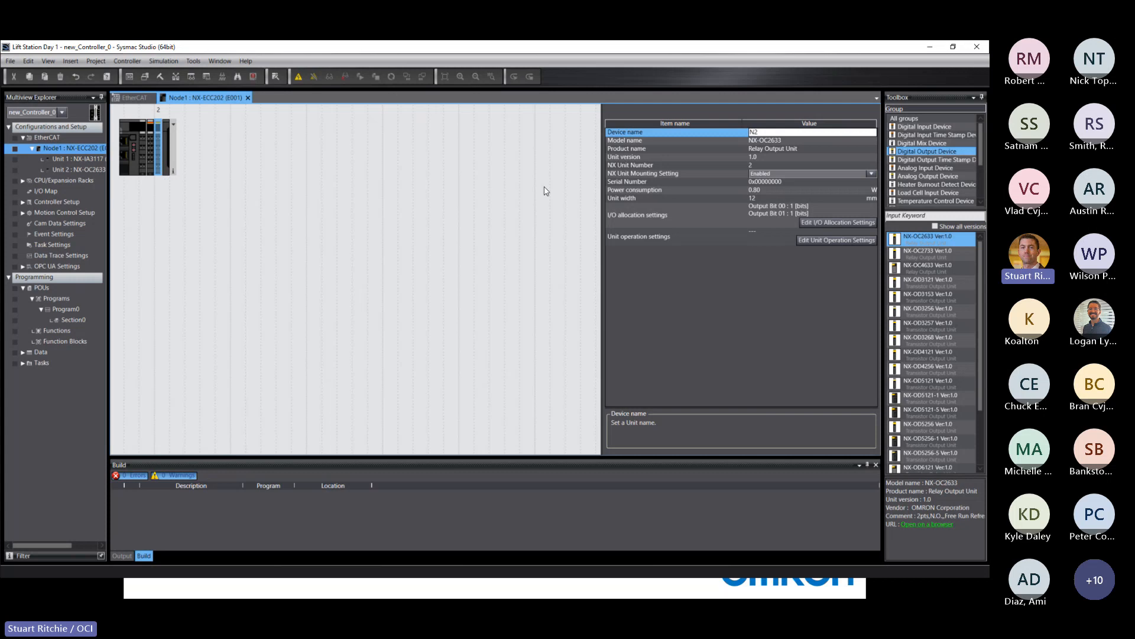
click(921, 169)
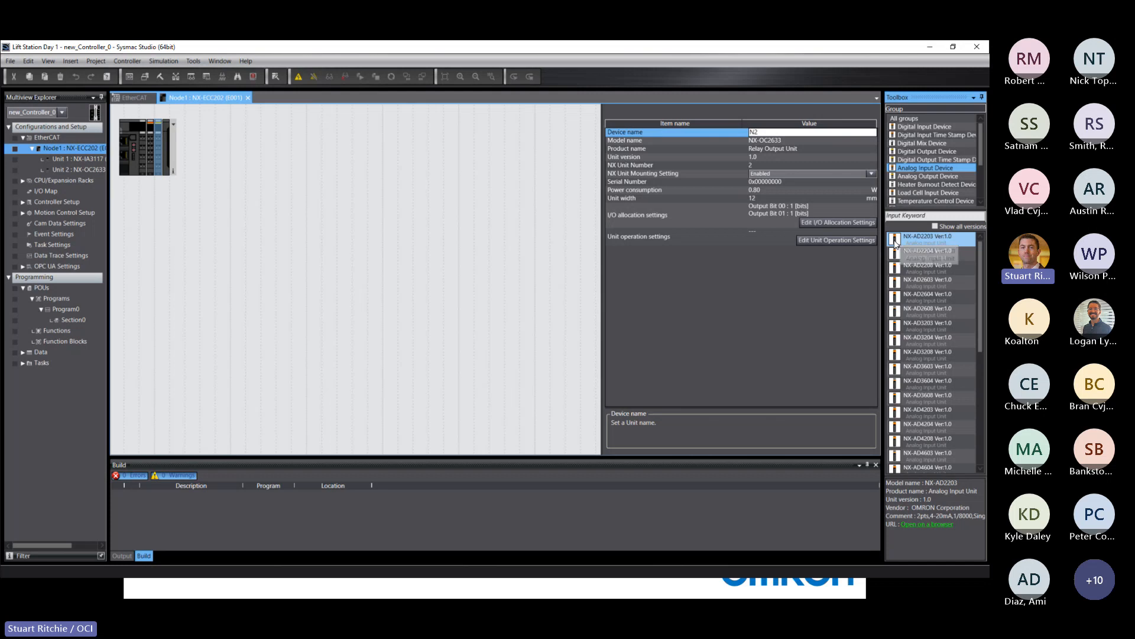
drag(896, 243, 162, 159)
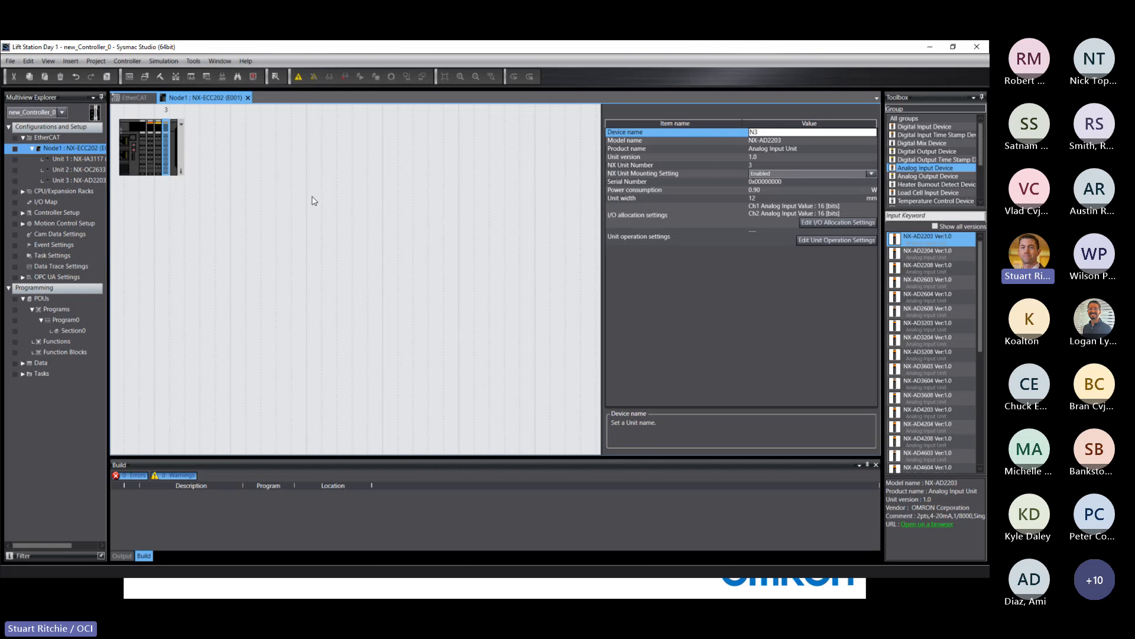
Turn on the model and unit name display for the NX-ECC202 coupler's terminal layout.
click(128, 129)
right_click(127, 128)
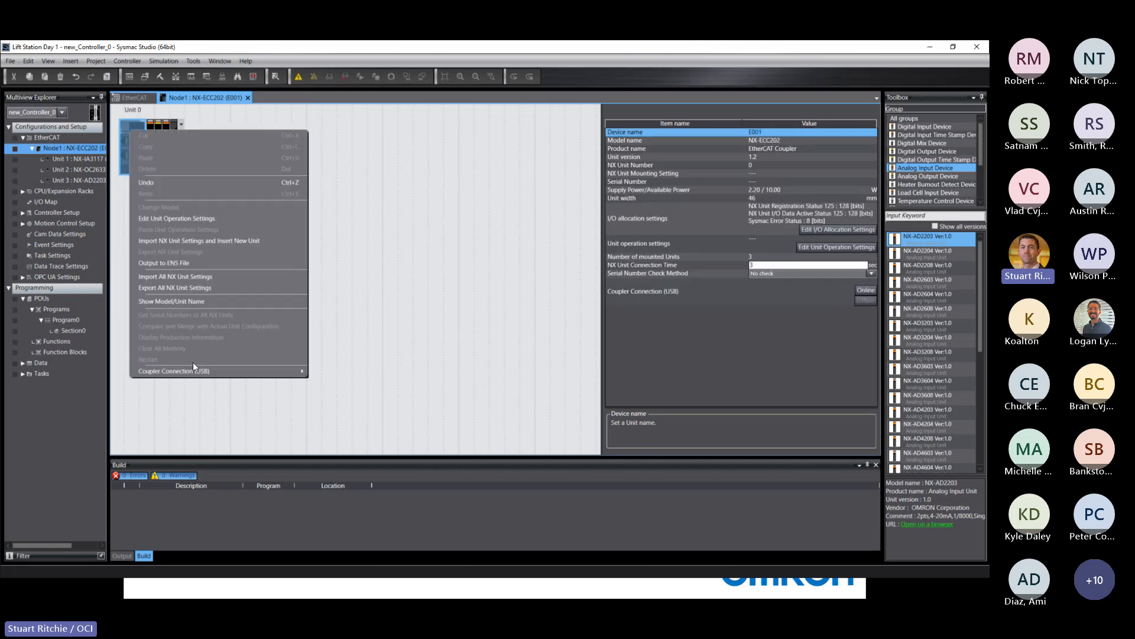
click(173, 302)
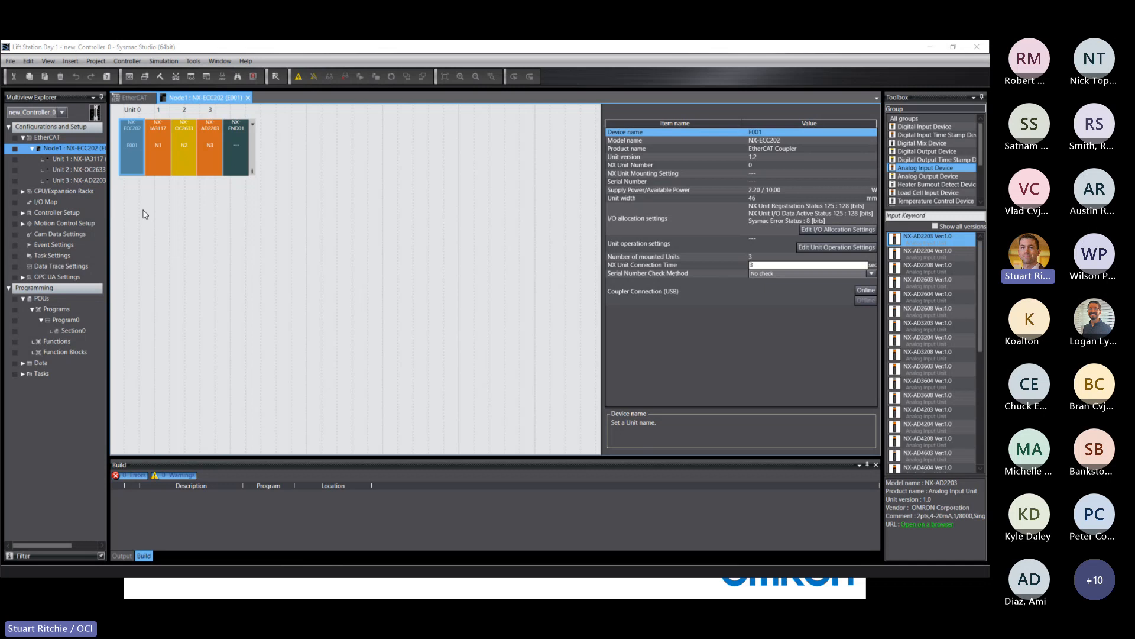
Open the CPU Rack configuration and mount an NX-IA3117 digital input and an NX-OC2633 relay output unit after the NX102-9000 controller.
click(22, 192)
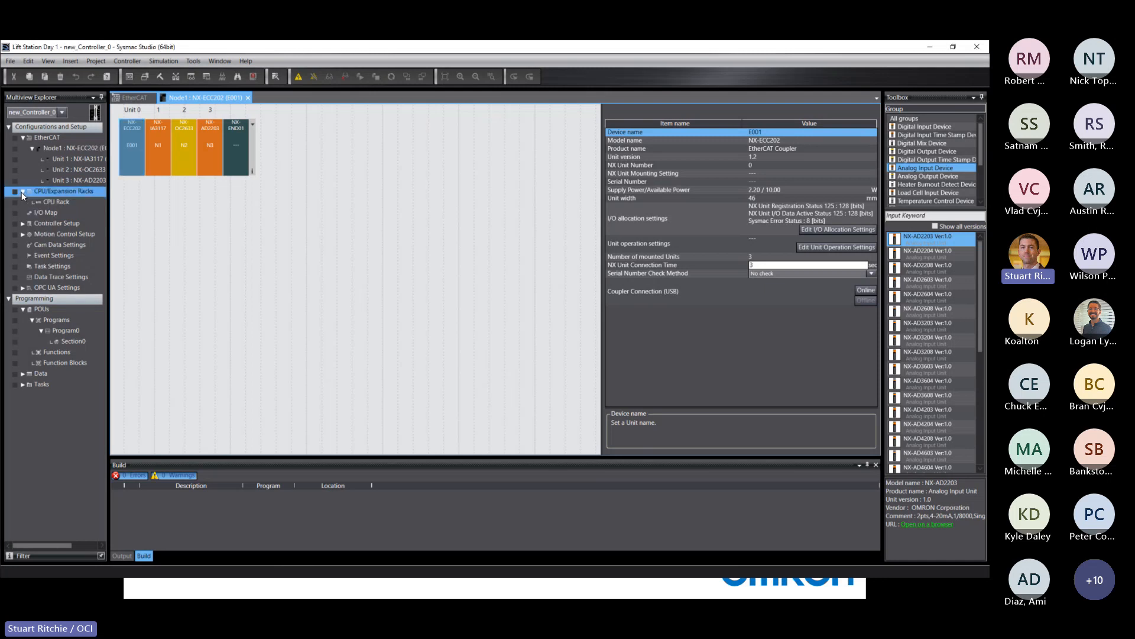
double_click(48, 203)
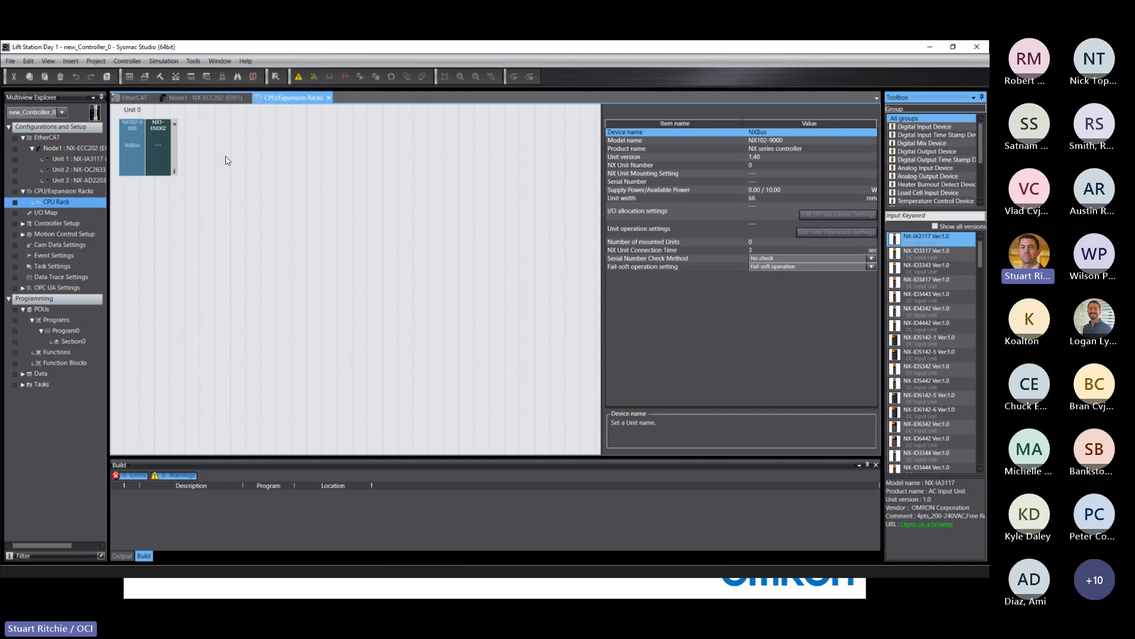
click(918, 128)
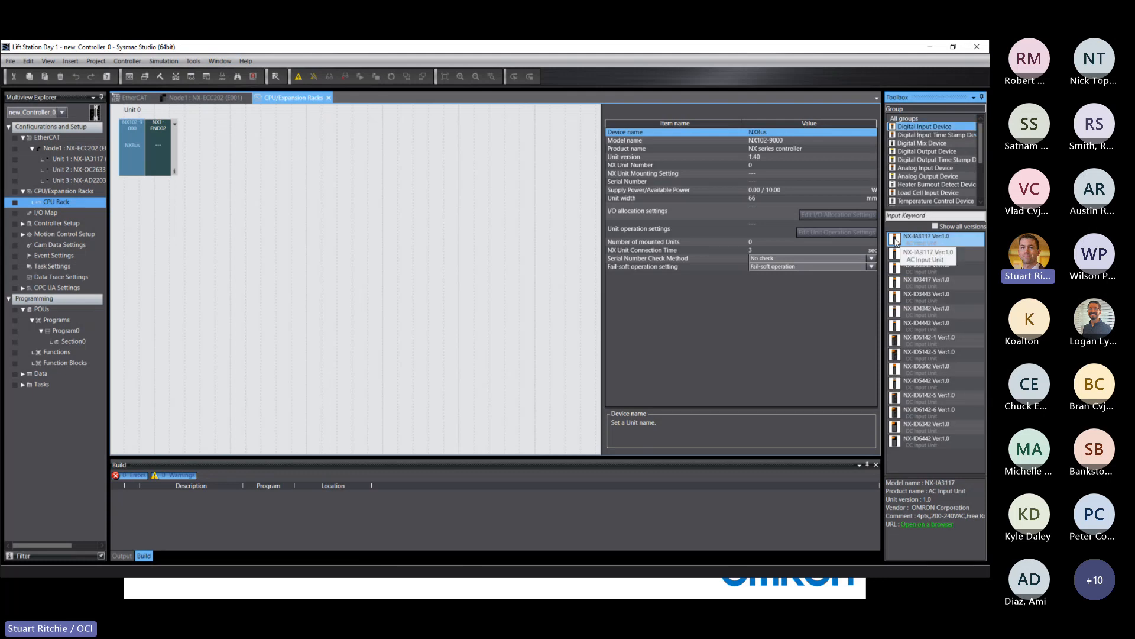
drag(896, 240, 142, 166)
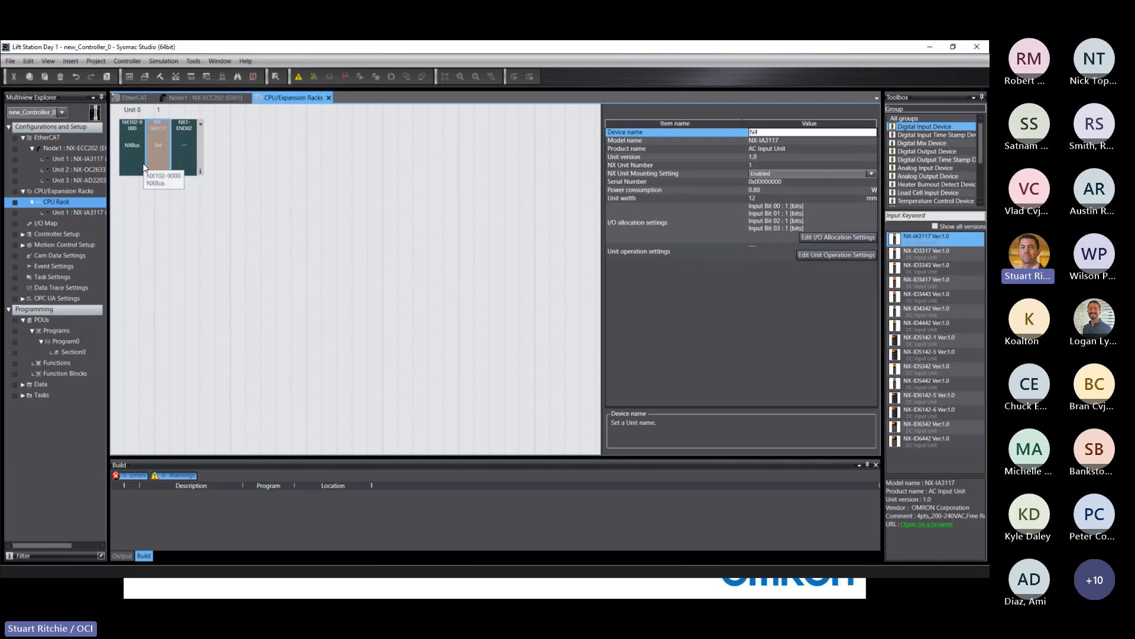
click(940, 151)
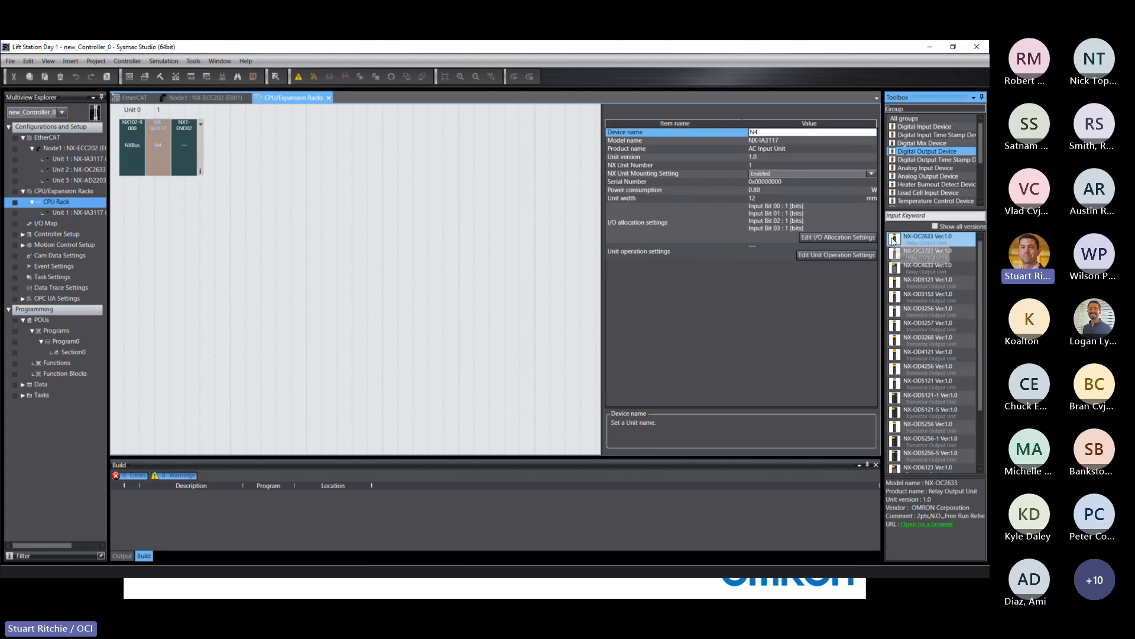
drag(900, 239, 179, 169)
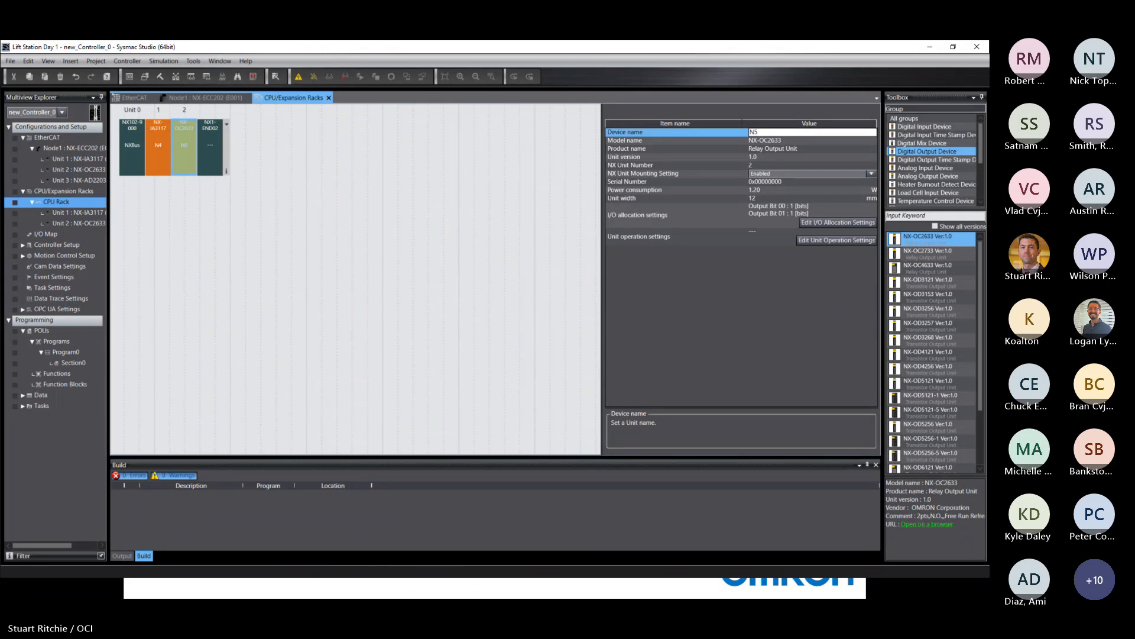
key(alt+Tab)
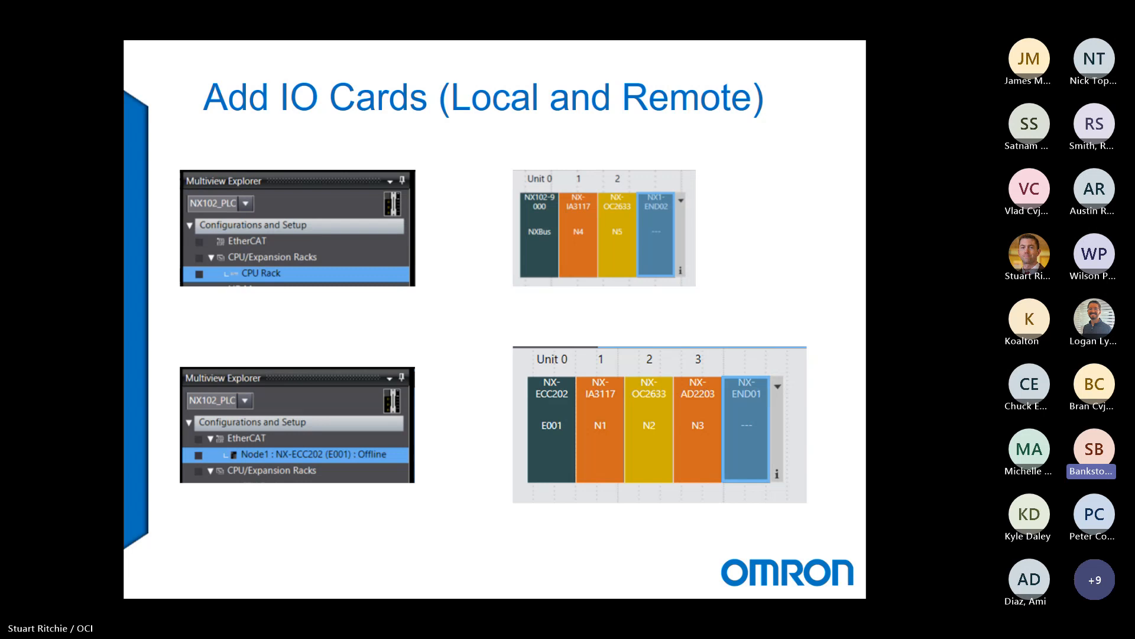
key(alt+Tab)
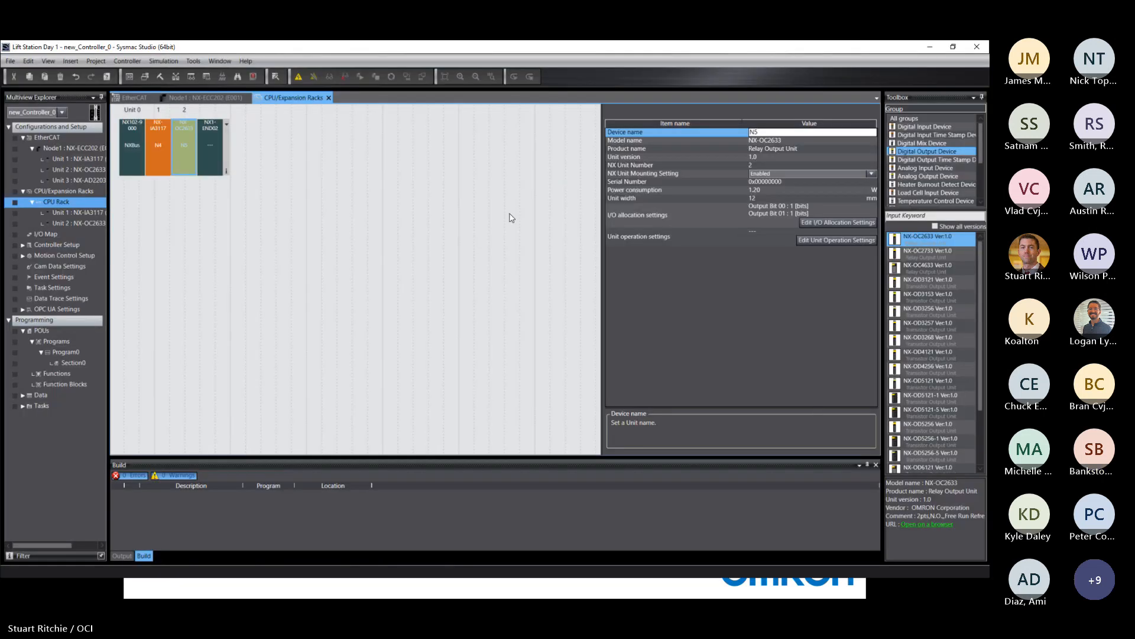
Turn the CPU rack's model and unit name display off and on again, and expand the rack's configuration information.
right_click(136, 147)
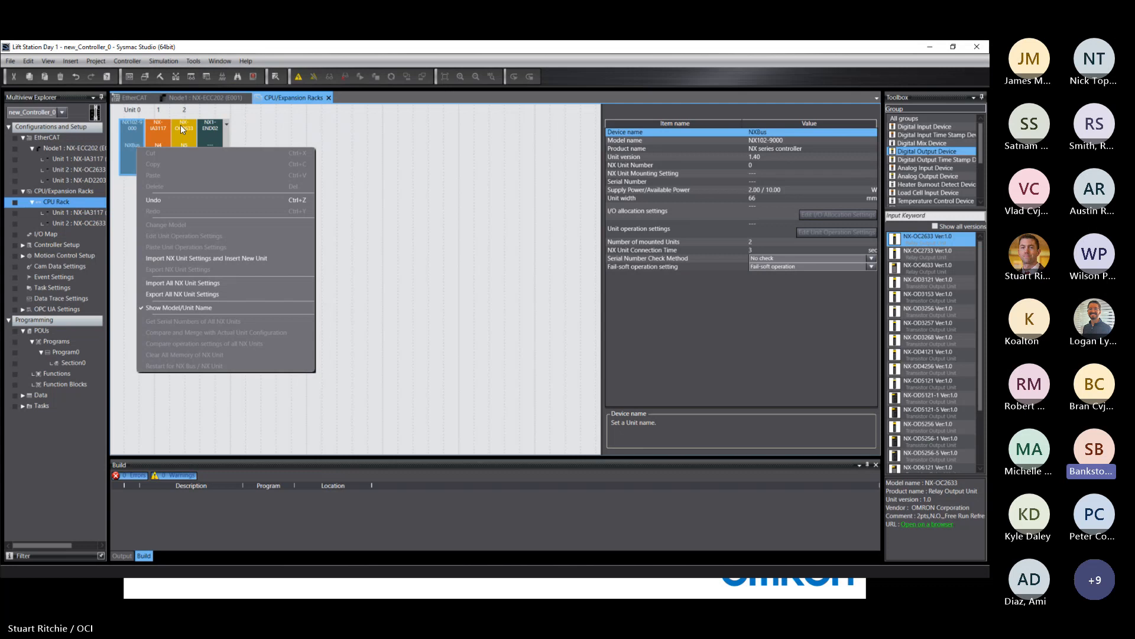
click(260, 135)
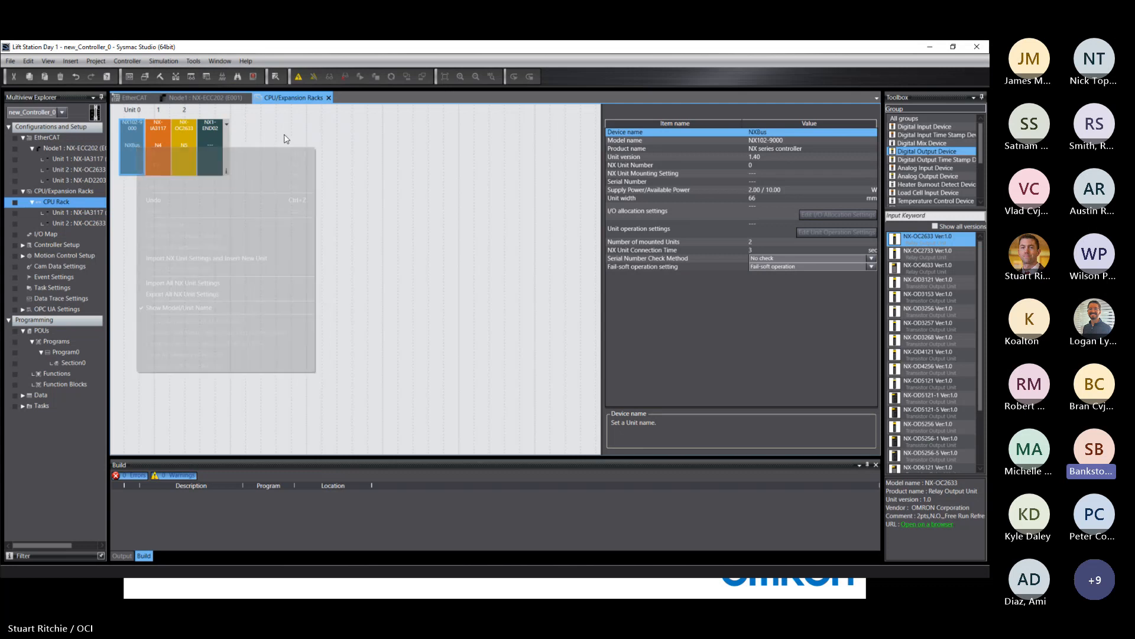
right_click(139, 133)
click(178, 296)
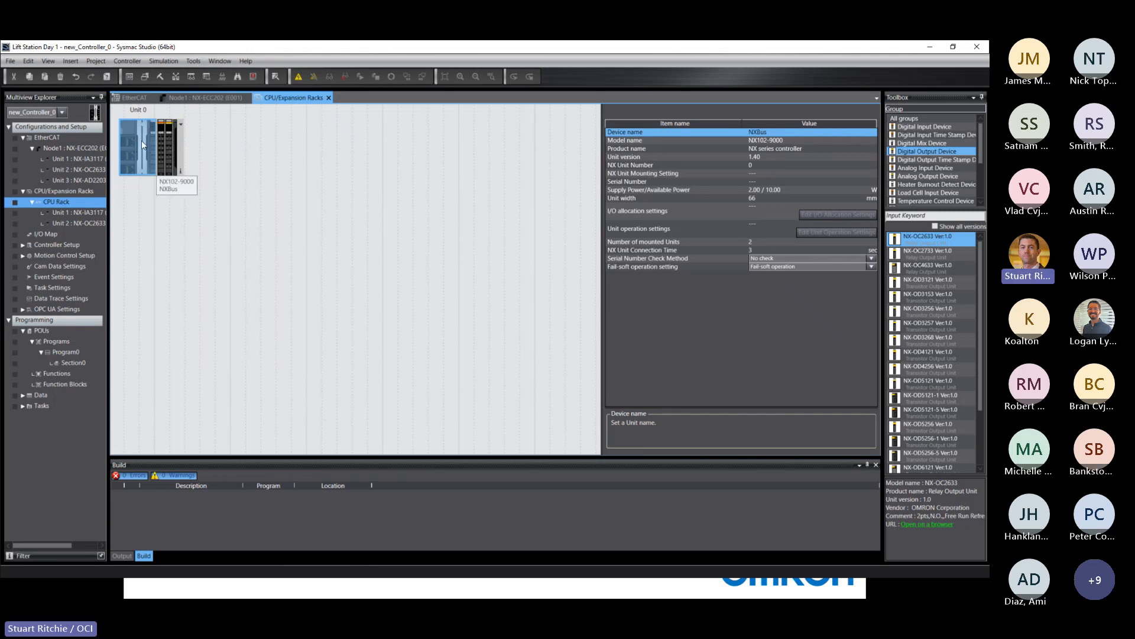
right_click(169, 130)
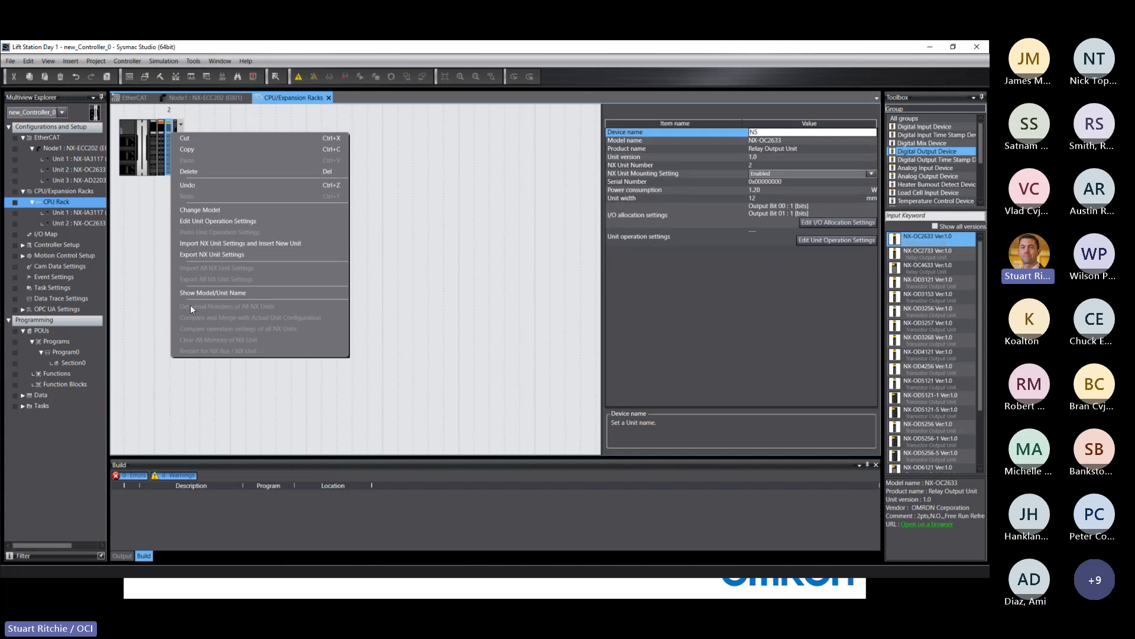
click(238, 294)
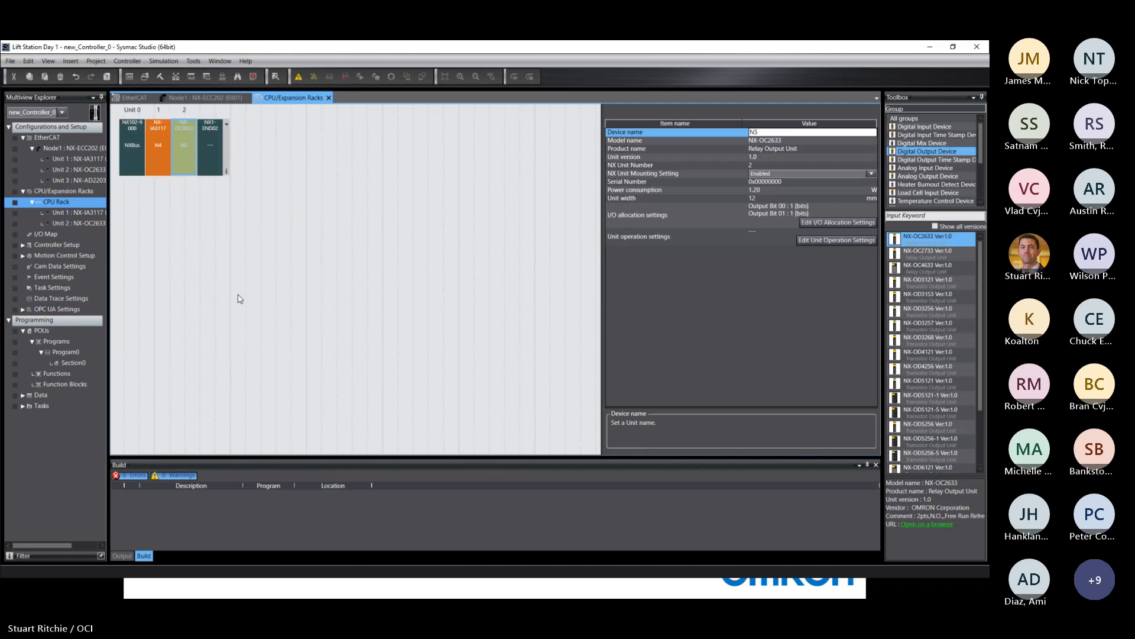
click(227, 128)
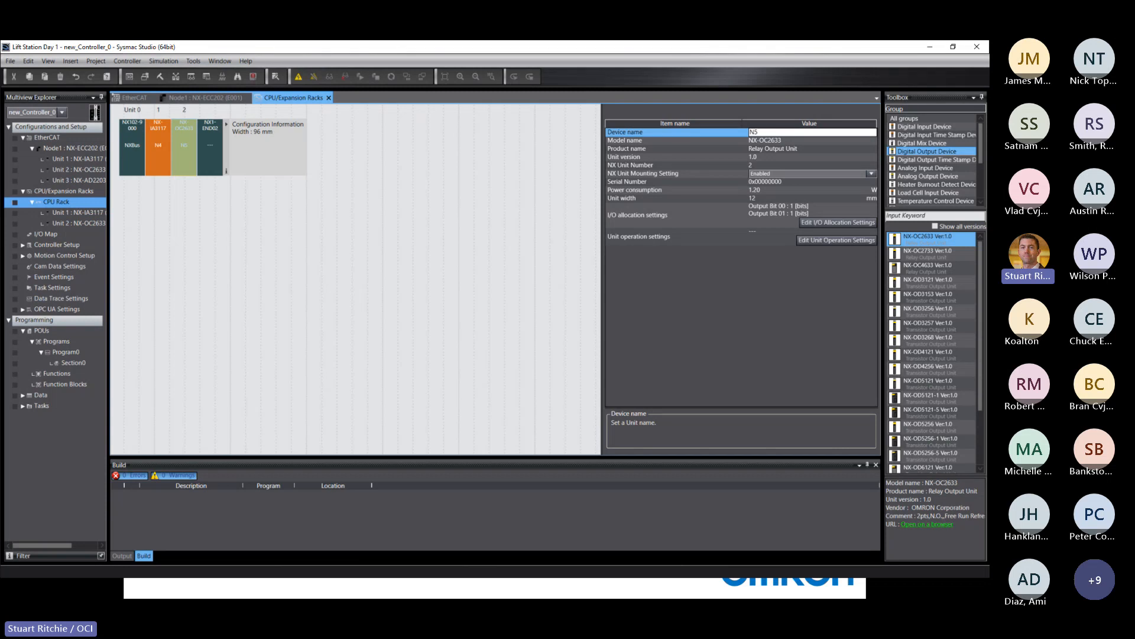
Open the I/O Map and expand the NX-ECC202 coupler and the NX Bus Master.
click(47, 233)
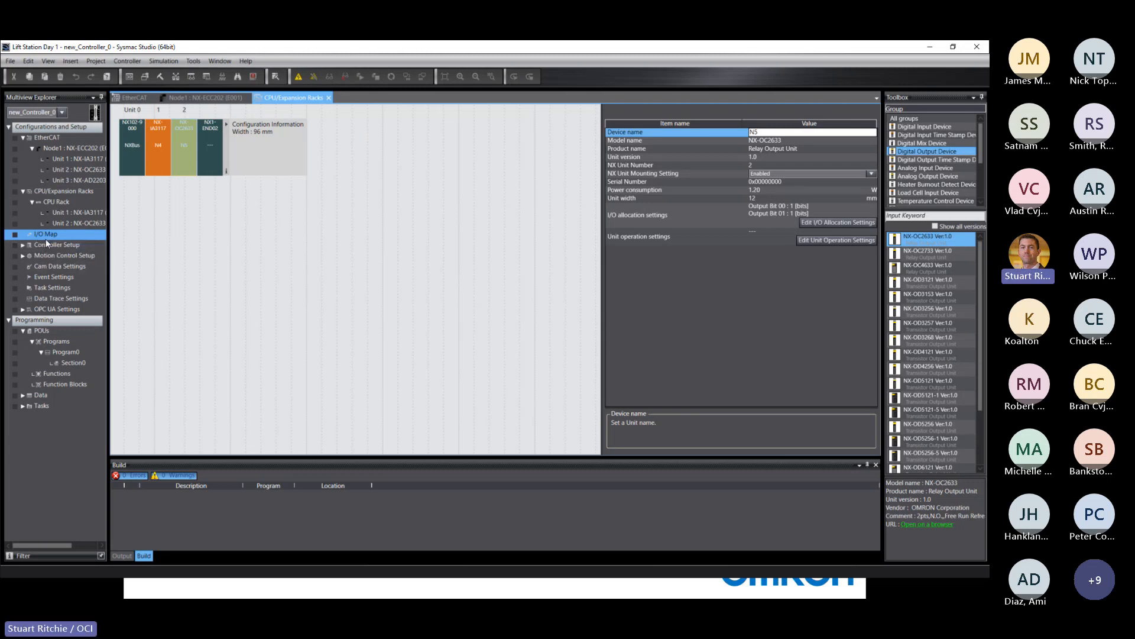
double_click(45, 239)
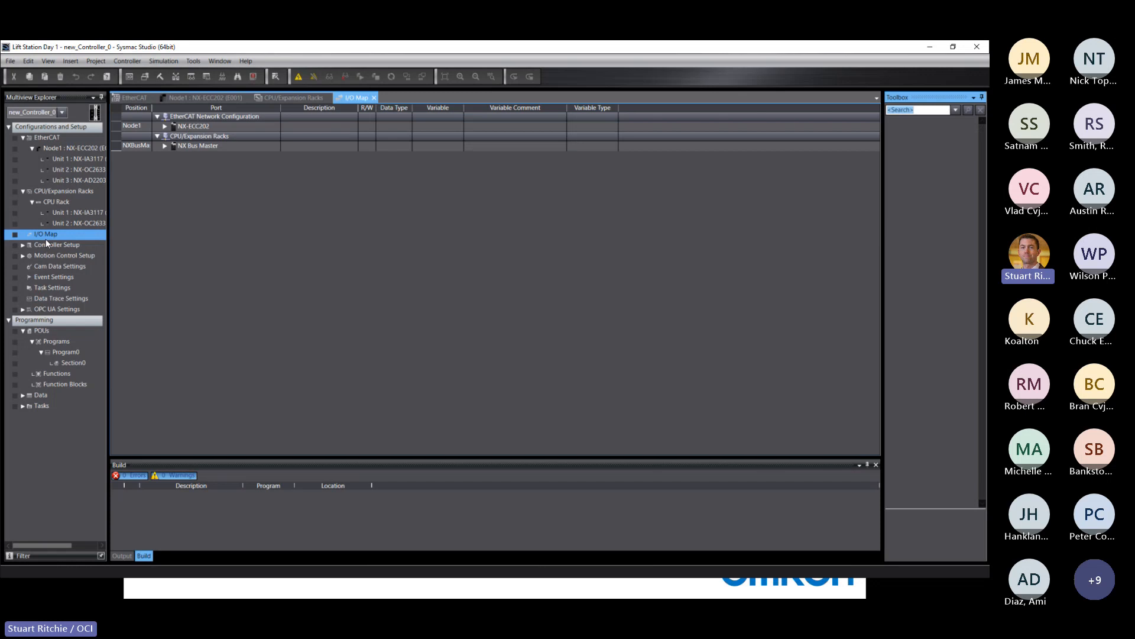
click(166, 129)
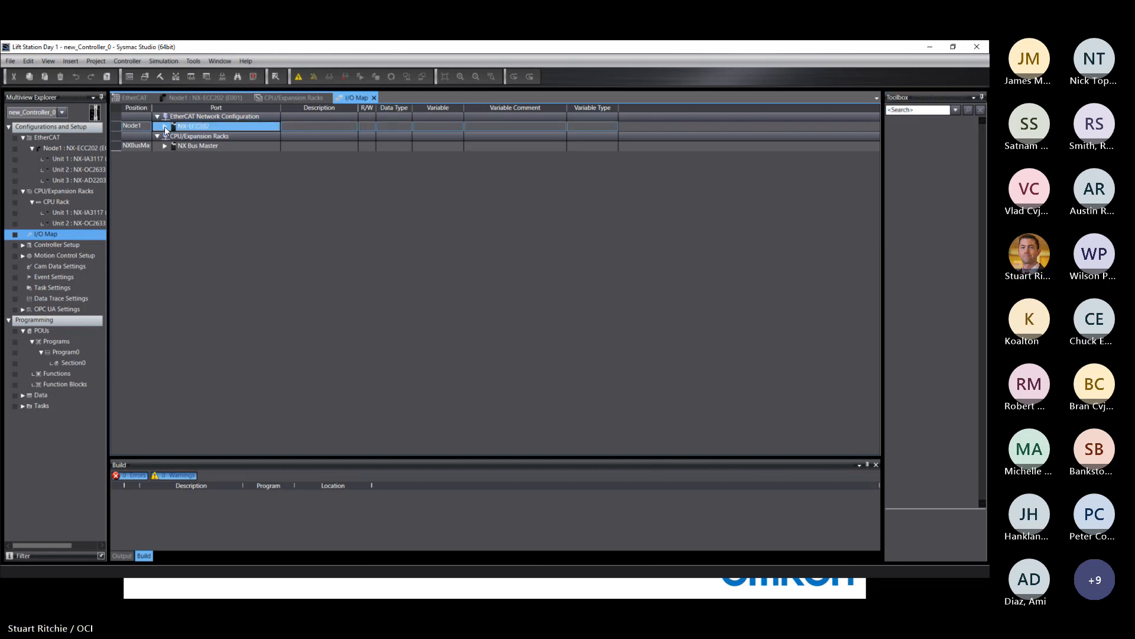
click(165, 127)
click(164, 203)
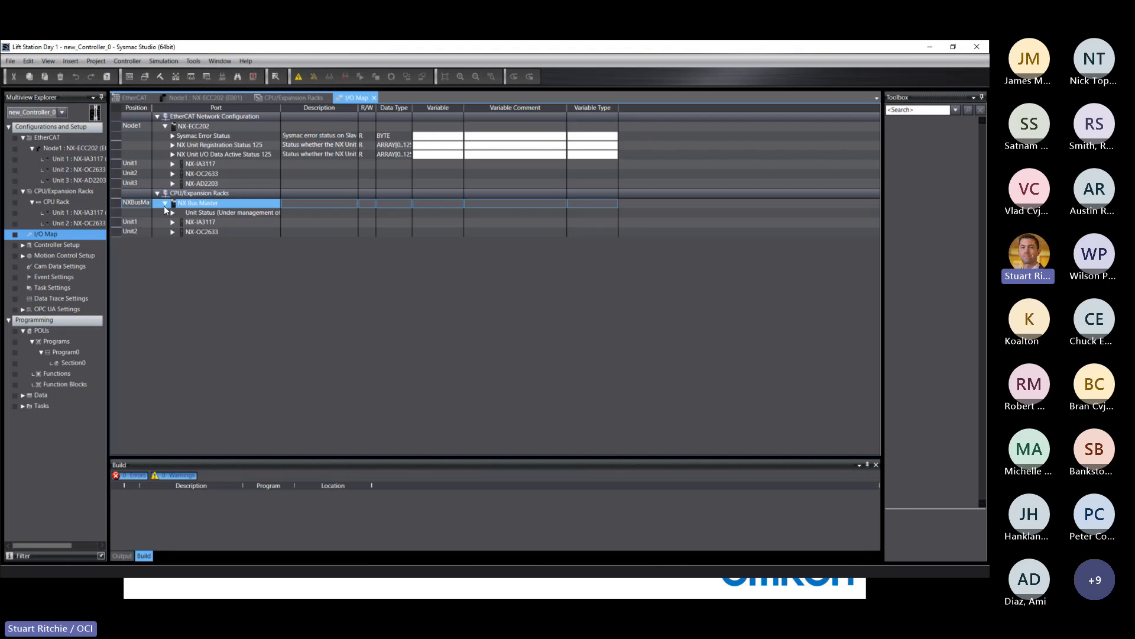
Expand the I/O points of the CPU rack's NX-IA3117 and NX-OC2633 and of the coupler's NX-IA3117, NX-OC2633 and NX-AD2203.
click(171, 222)
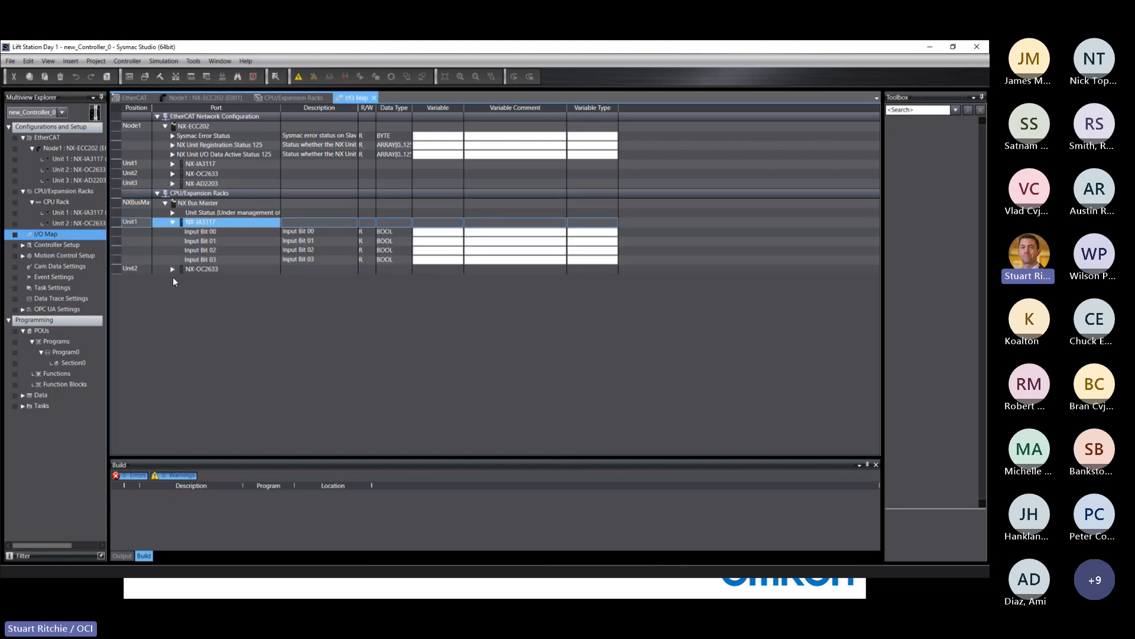
click(173, 268)
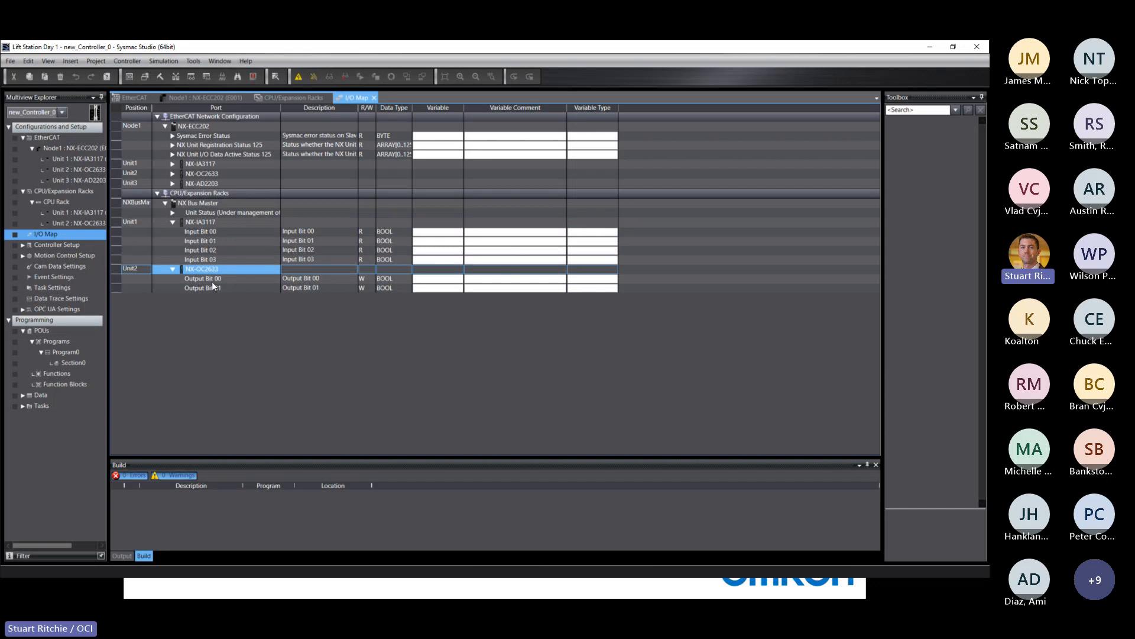
click(174, 165)
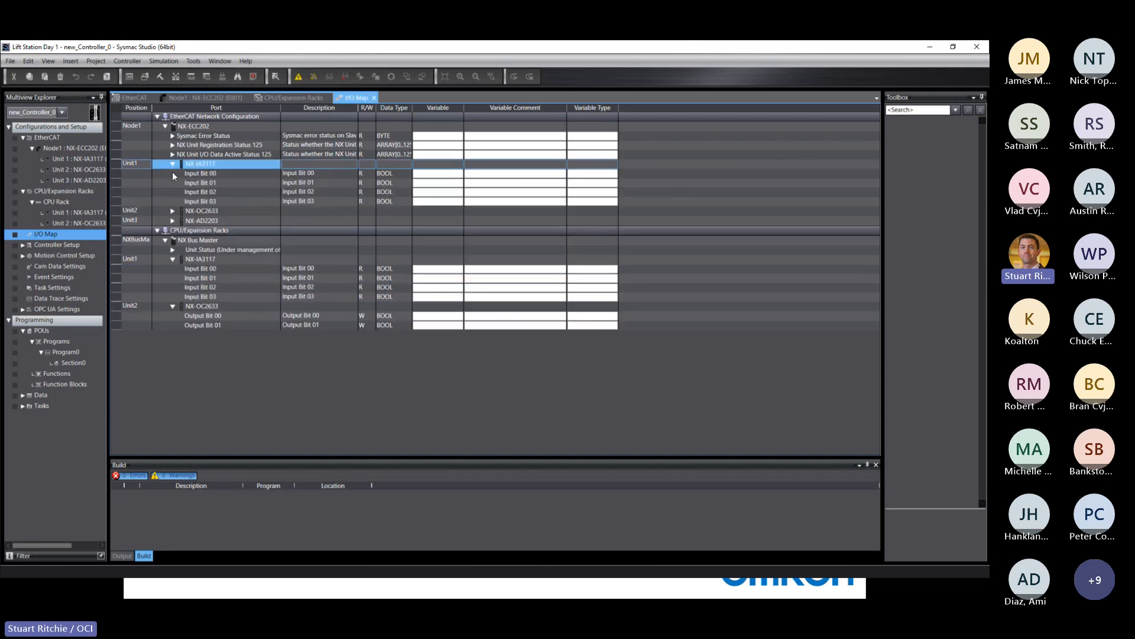
click(172, 211)
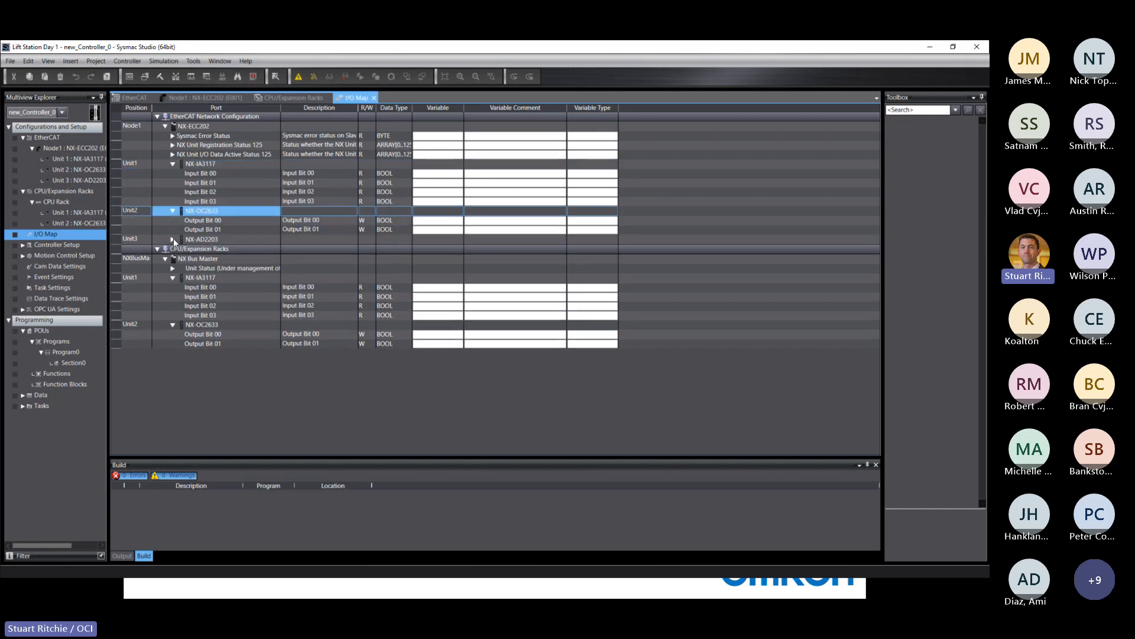
click(172, 239)
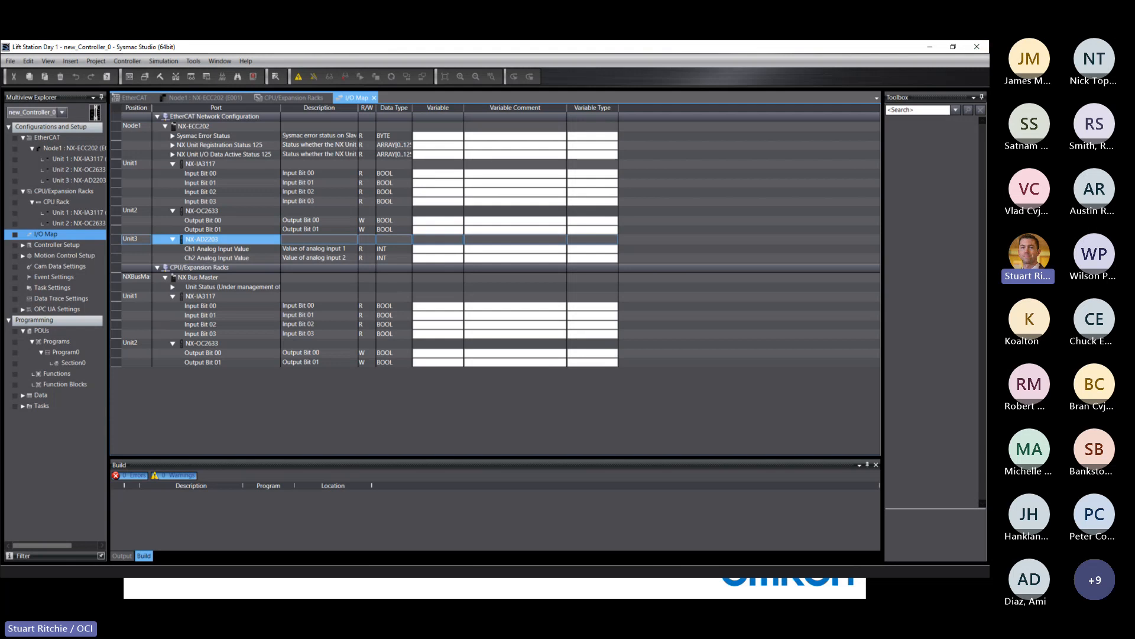
key(alt+Tab)
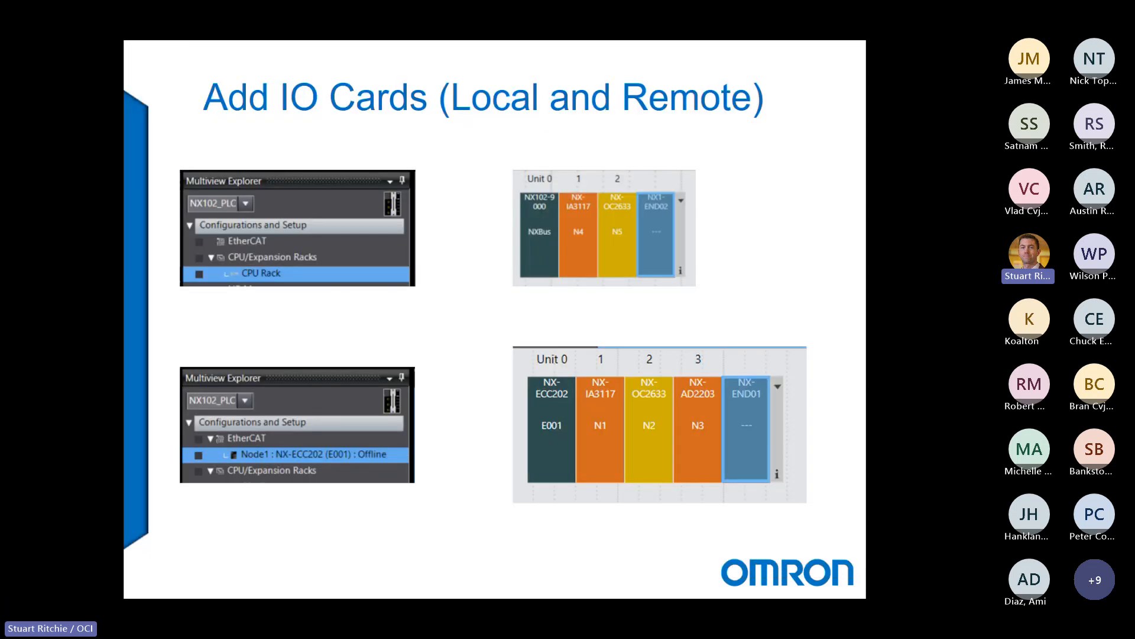
key(Right)
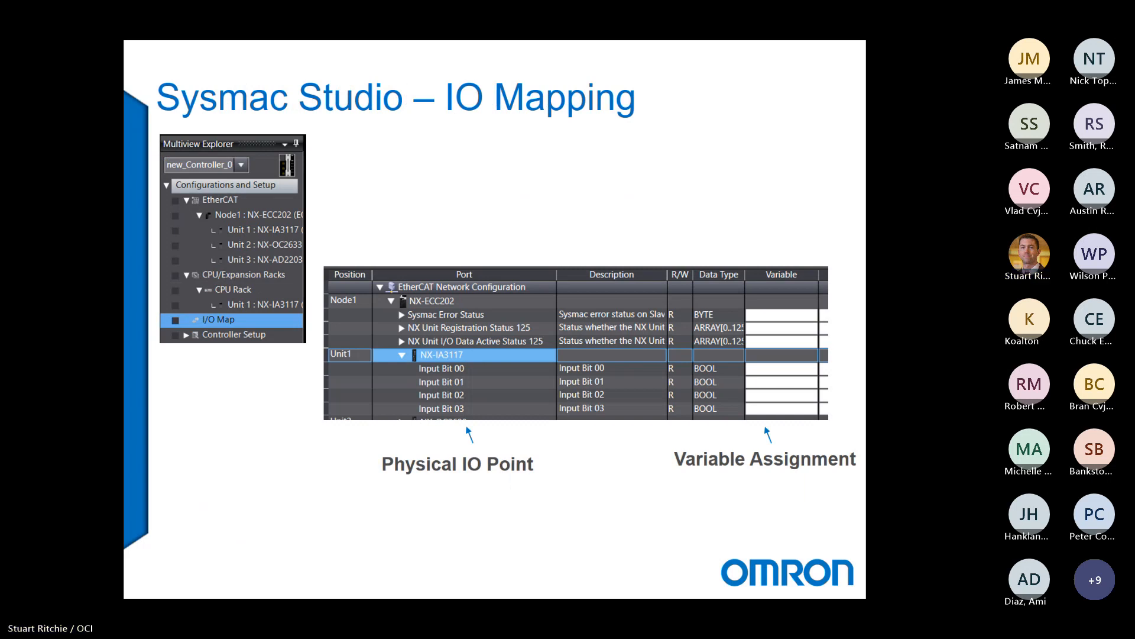
key(Right)
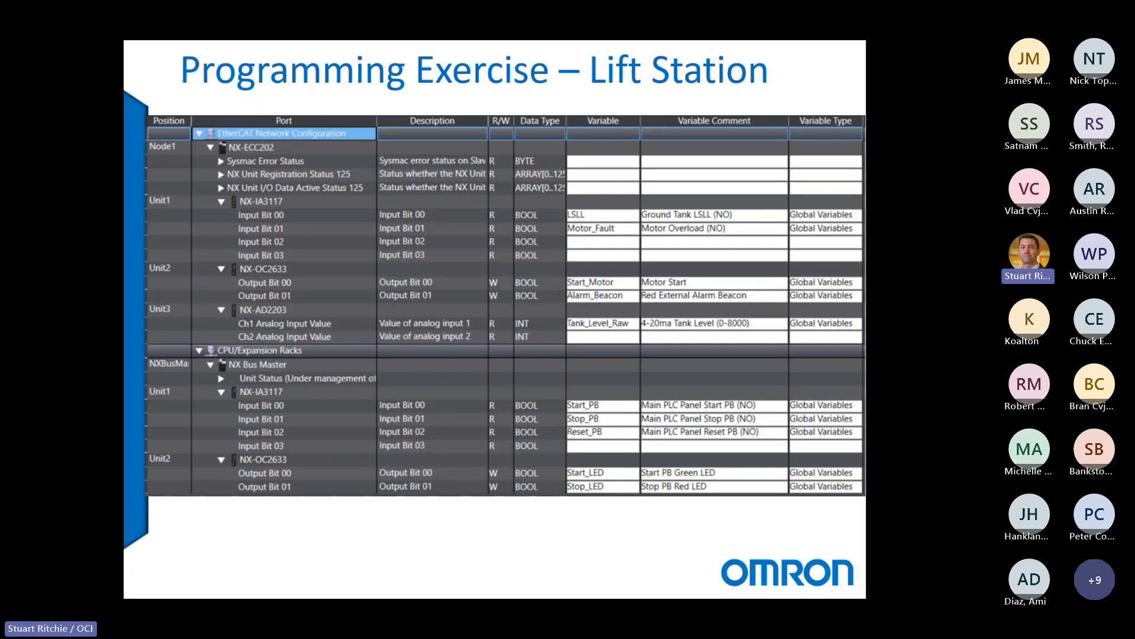